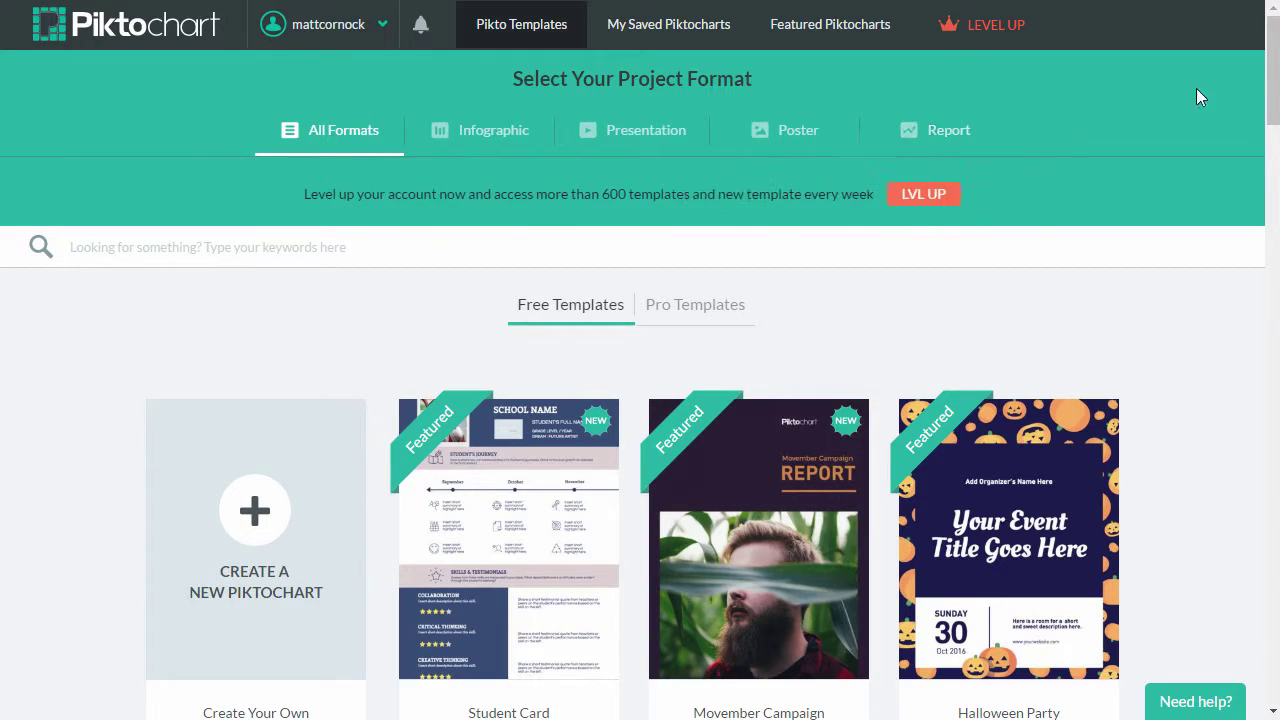
Filter the template gallery to Infographic and scroll to the free Business Basic template
{"action": "left_click_drag", "start_coordinate": [1271, 97], "coordinate": [1201, 72]}
{"action": "left_click", "coordinate": [491, 131]}
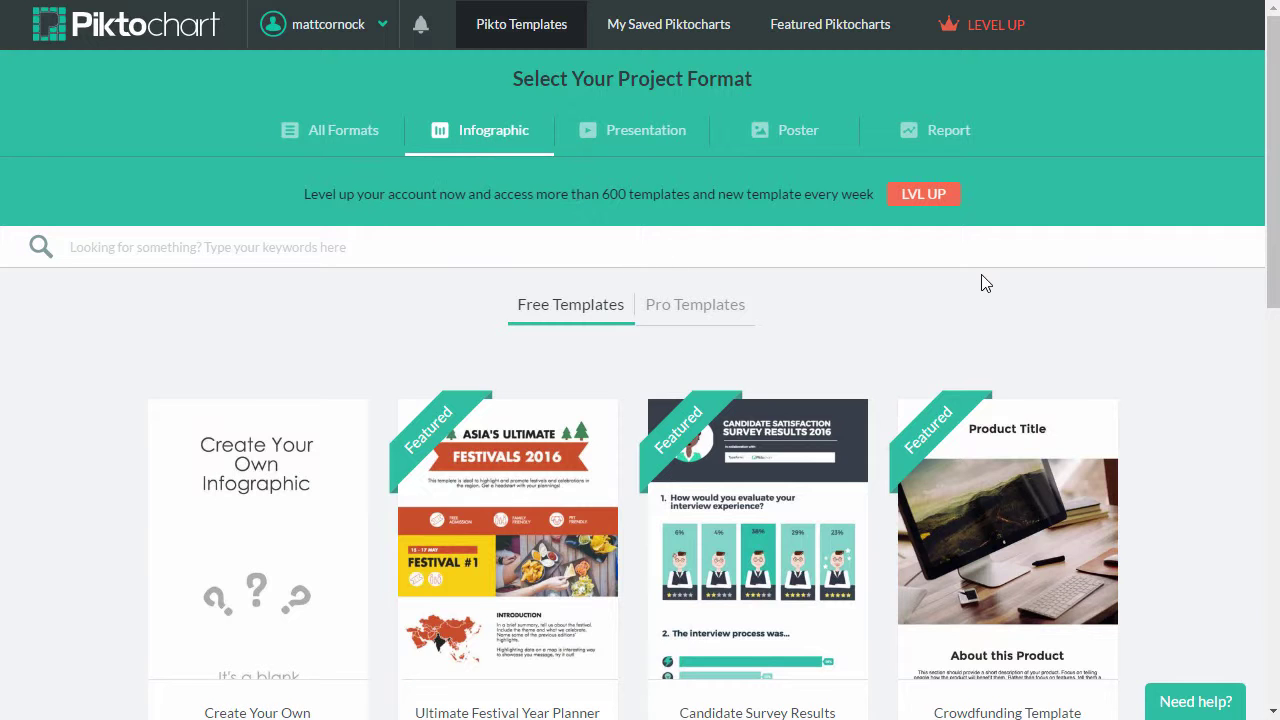
{"action": "scroll", "coordinate": [1199, 302], "scroll_direction": "down", "scroll_amount": 5}
{"action": "scroll", "coordinate": [1199, 302], "scroll_direction": "down", "scroll_amount": 2}
{"action": "mouse_move", "coordinate": [560, 323]}
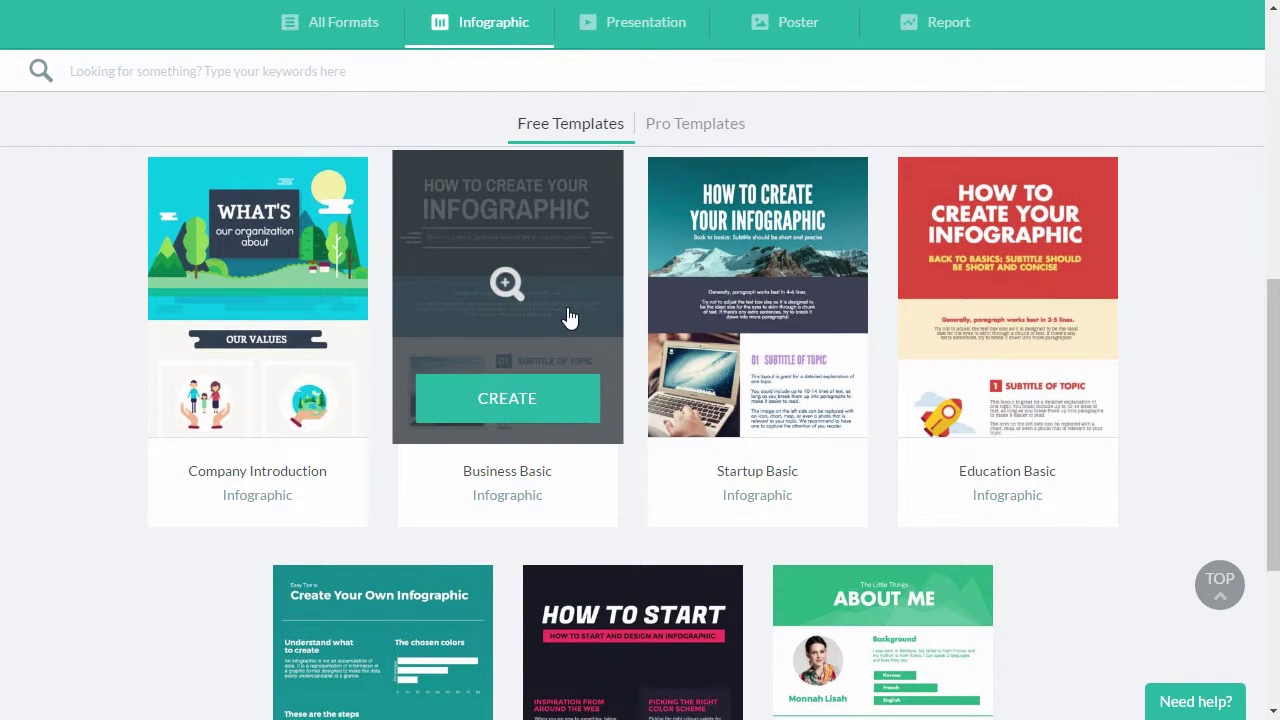
Create a new infographic from the Business Basic template and scroll to its title block
{"action": "left_click", "coordinate": [520, 414]}
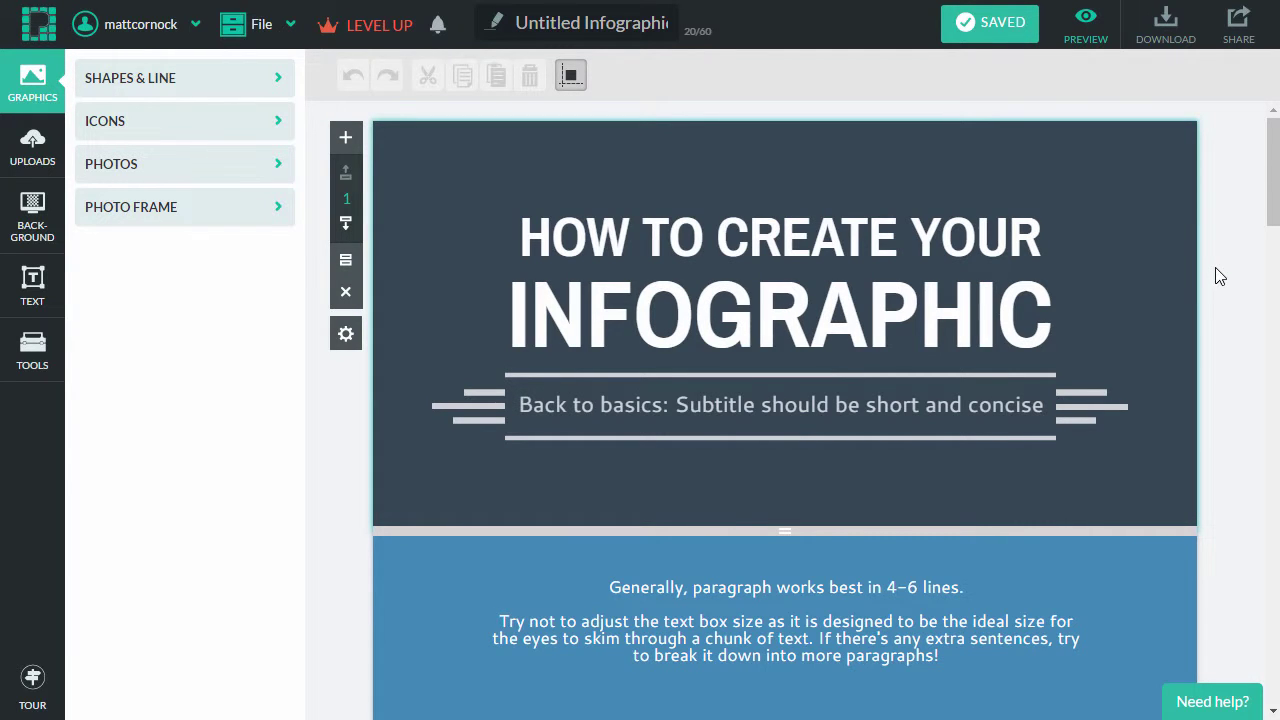
{"action": "scroll", "coordinate": [1220, 276], "scroll_direction": "down", "scroll_amount": 10}
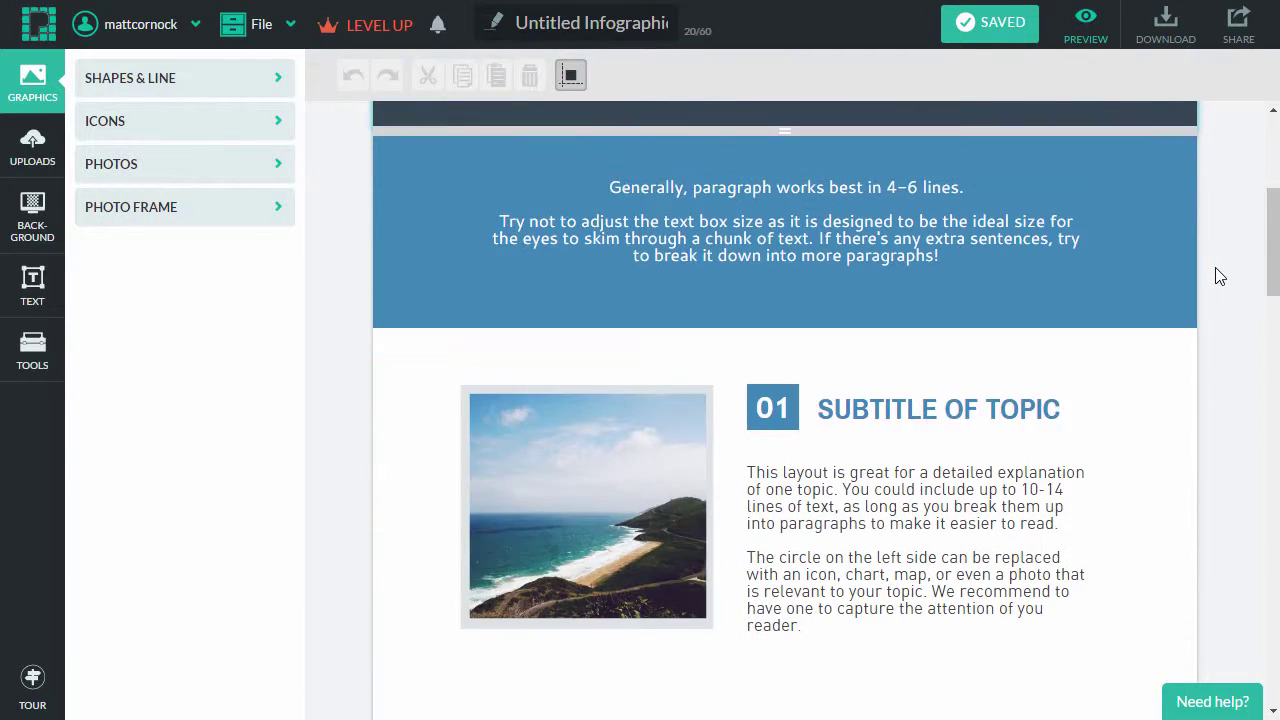
{"action": "scroll", "coordinate": [1220, 276], "scroll_direction": "down", "scroll_amount": 9}
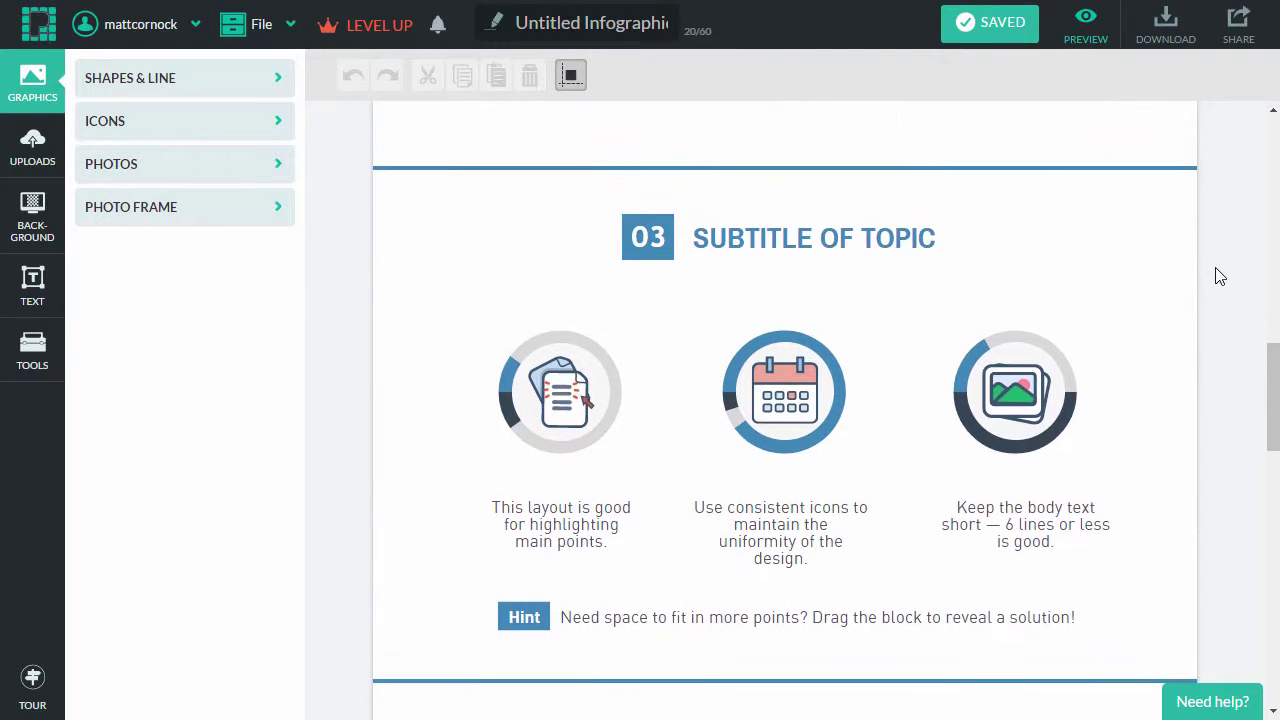
{"action": "scroll", "coordinate": [1220, 276], "scroll_direction": "down", "scroll_amount": 8}
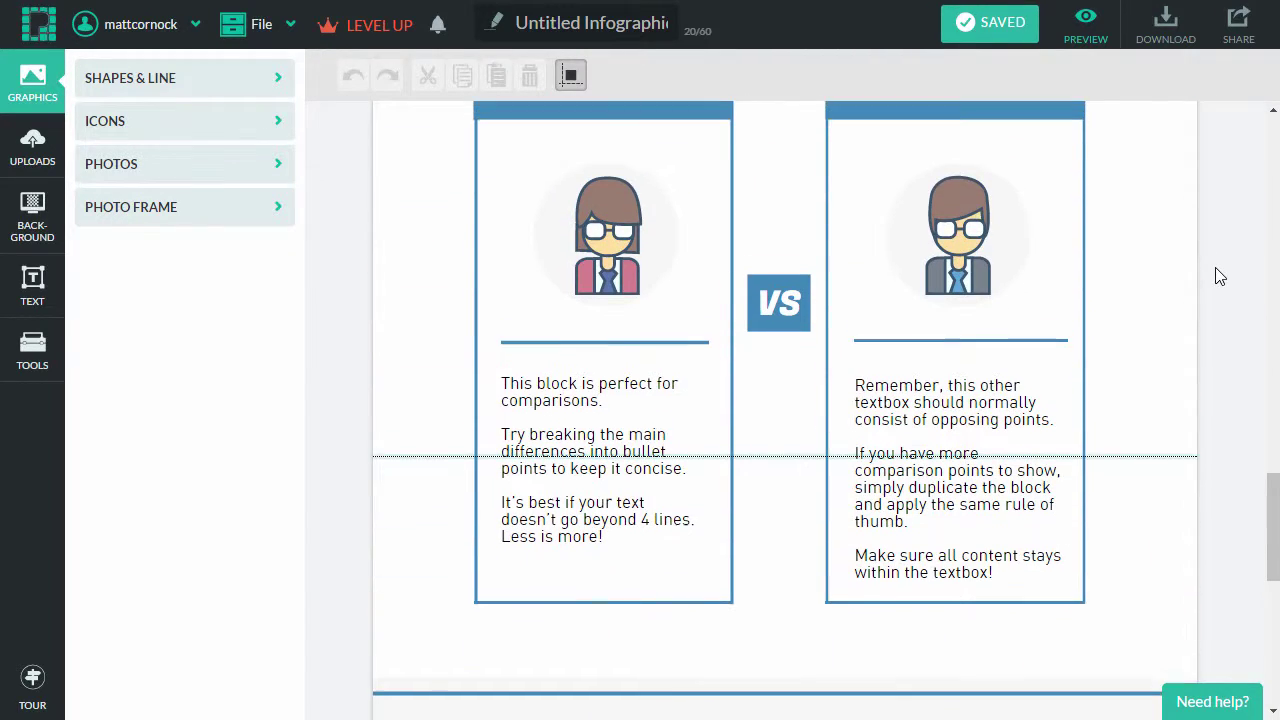
{"action": "scroll", "coordinate": [1220, 276], "scroll_direction": "down", "scroll_amount": 5}
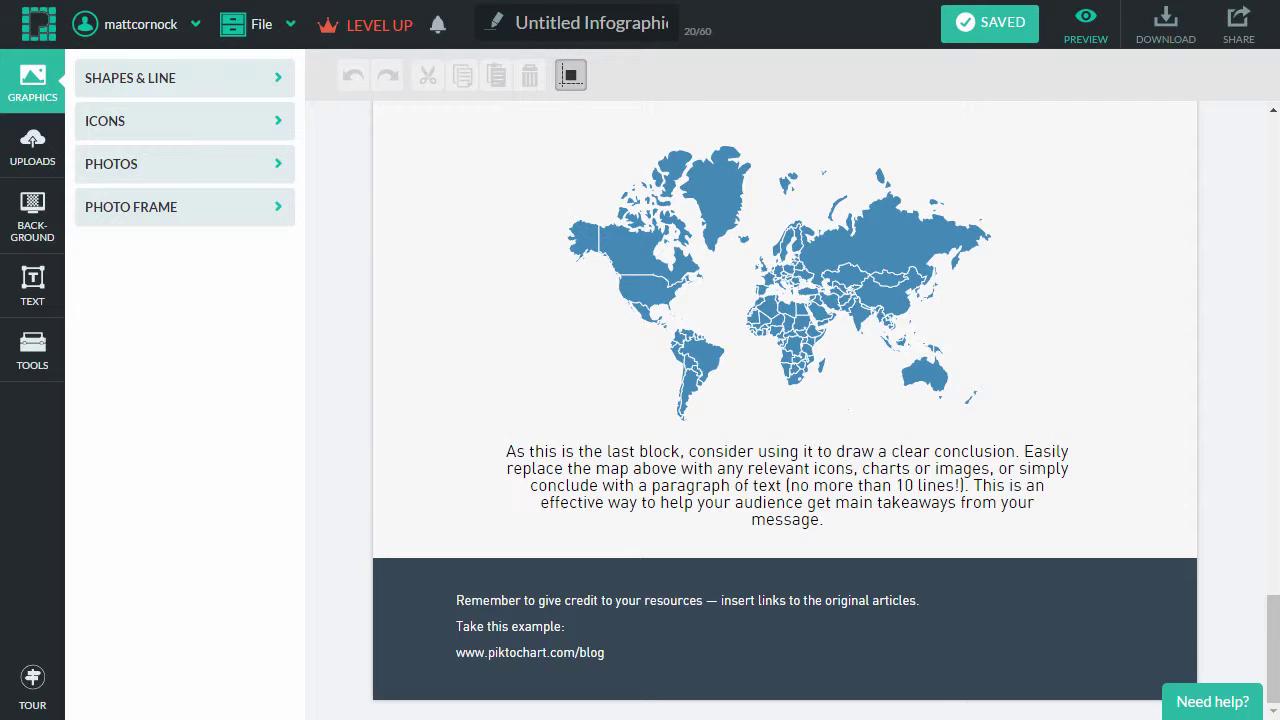
{"action": "left_click_drag", "start_coordinate": [1270, 650], "coordinate": [1271, 160]}
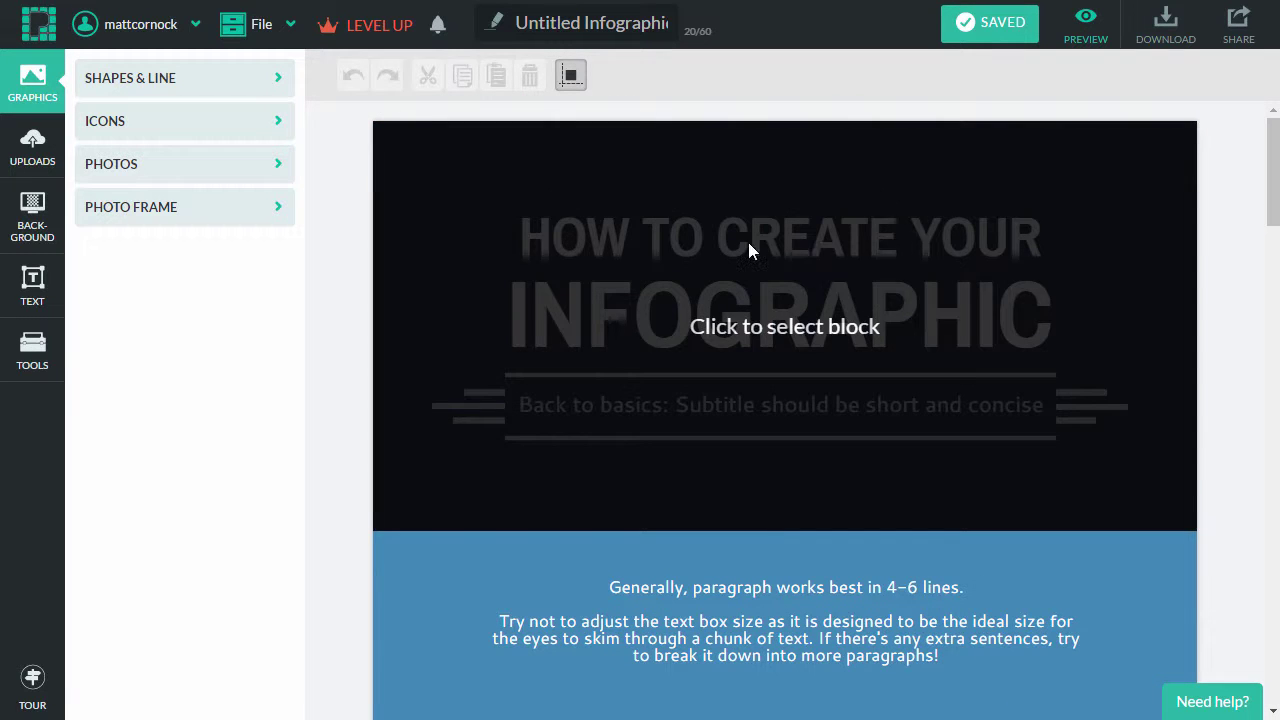
Replace the 'HOW TO CREATE YOUR' title line with 'HOW TO MAKE TEA'
{"action": "left_click", "coordinate": [752, 251]}
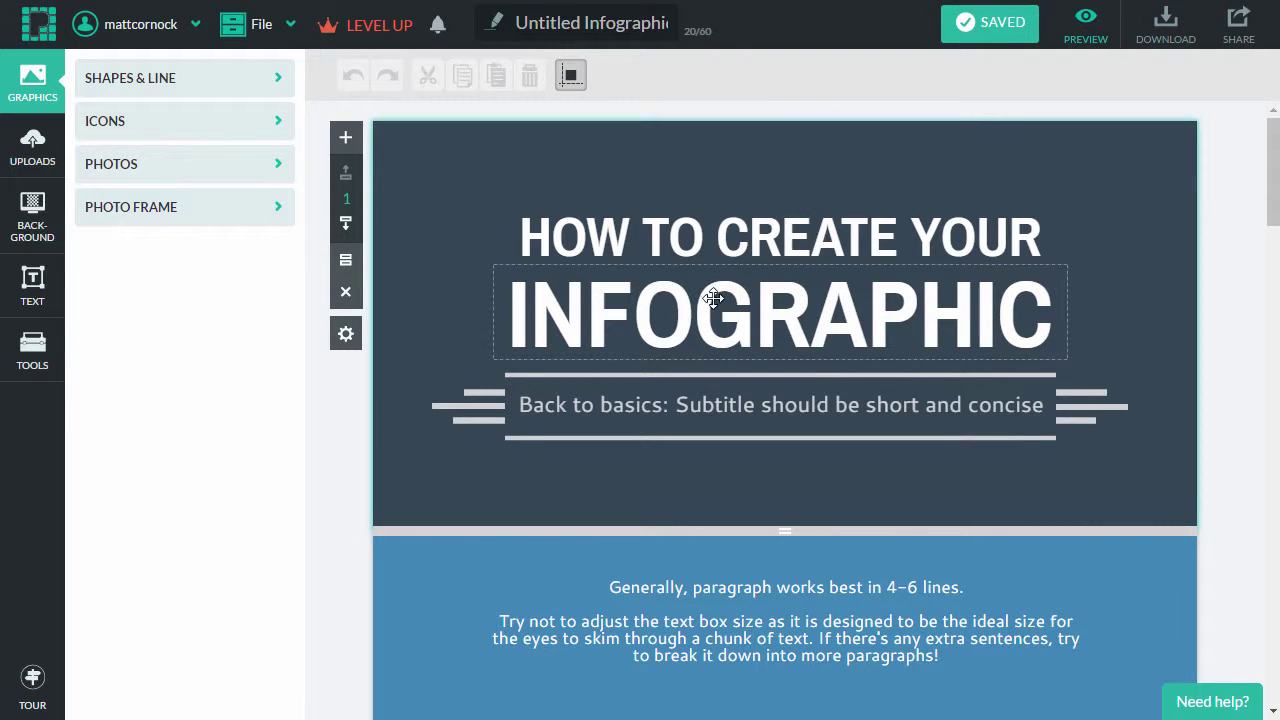
{"action": "left_click", "coordinate": [736, 247]}
{"action": "double_click", "coordinate": [736, 247]}
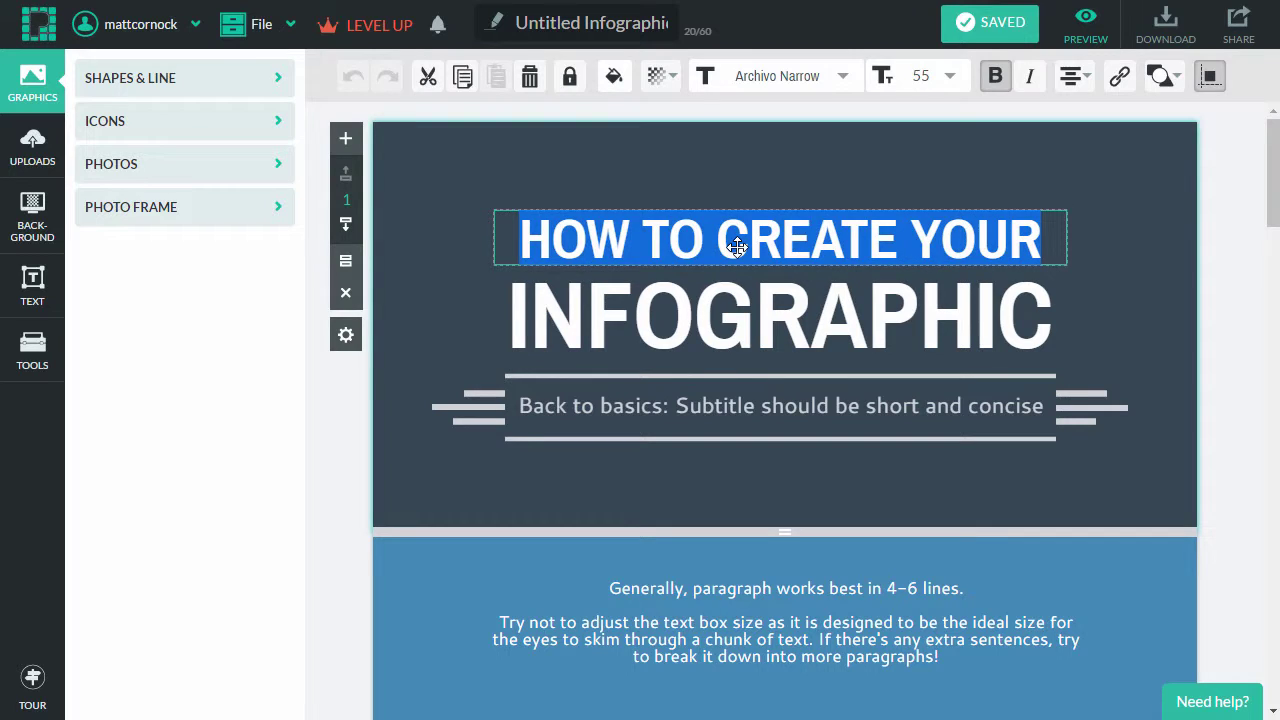
{"action": "type", "text": "H"}
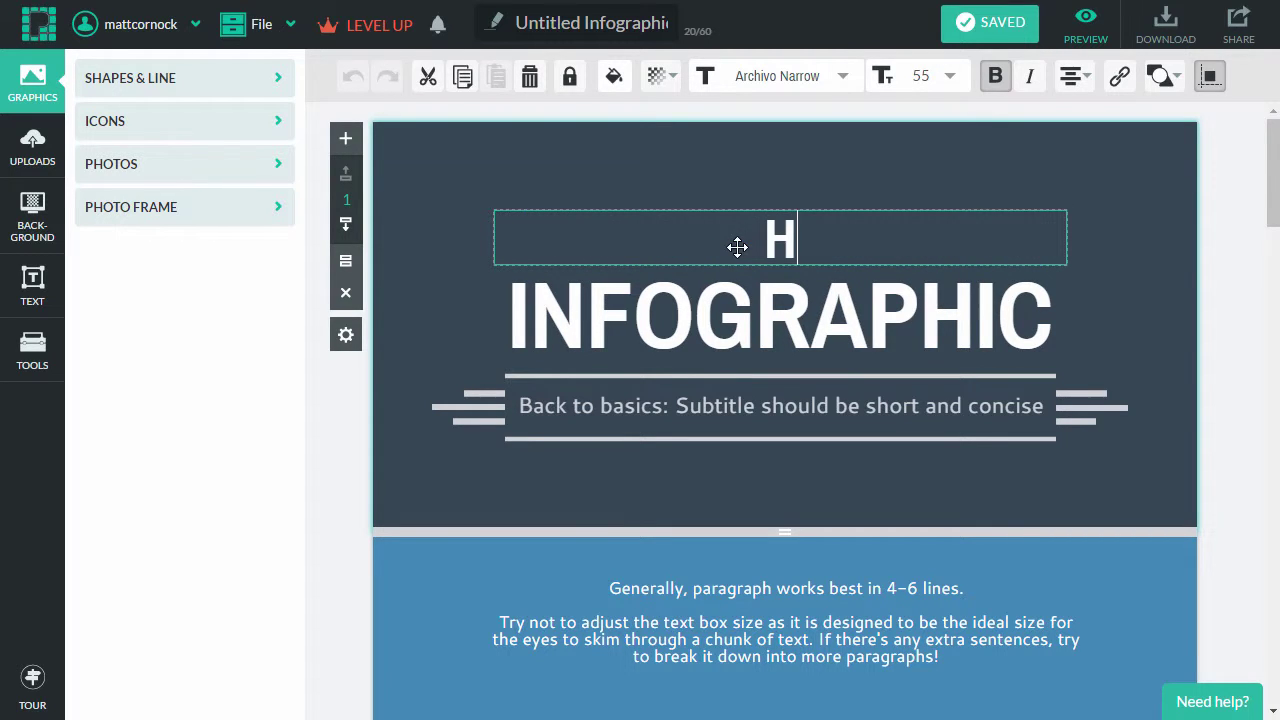
{"action": "type", "text": "OW TO MAKE"}
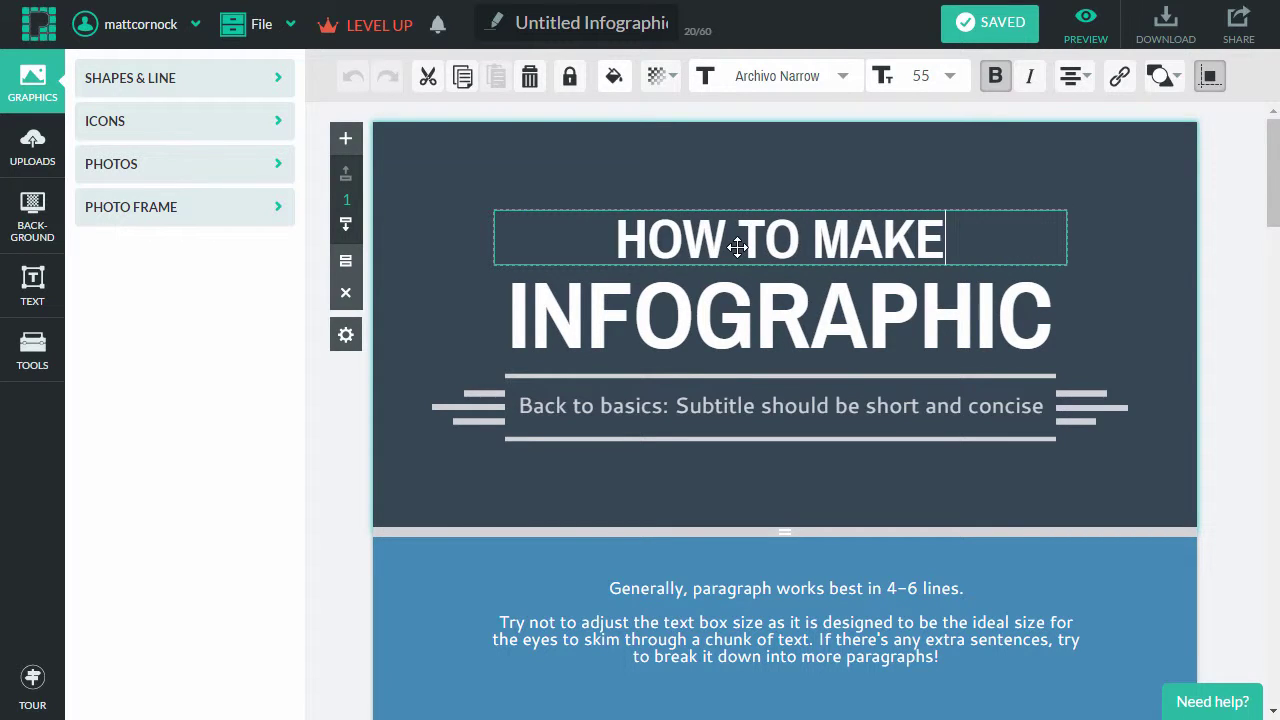
{"action": "type", "text": " TEA"}
Rename the step 01 subtitle to 'BOIL THE KETTLE'
{"action": "scroll", "coordinate": [800, 270], "scroll_direction": "down", "scroll_amount": 5}
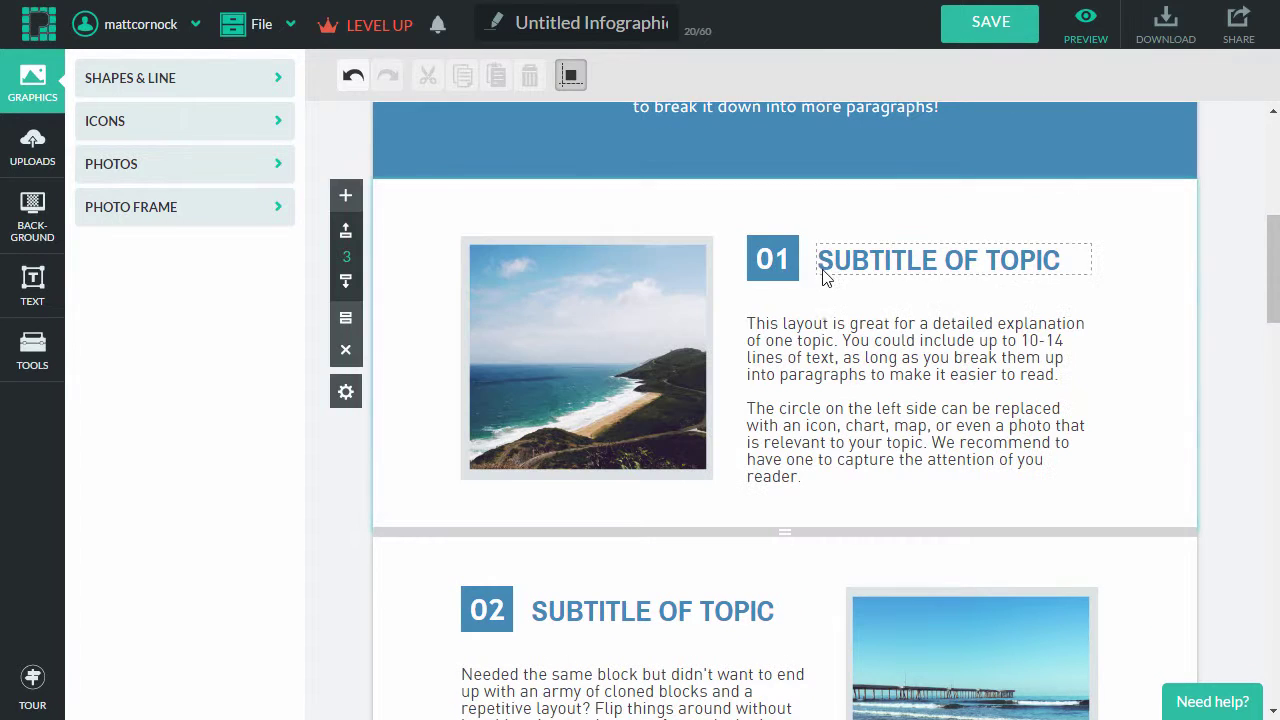
{"action": "left_click", "coordinate": [848, 260]}
{"action": "left_click", "coordinate": [850, 260]}
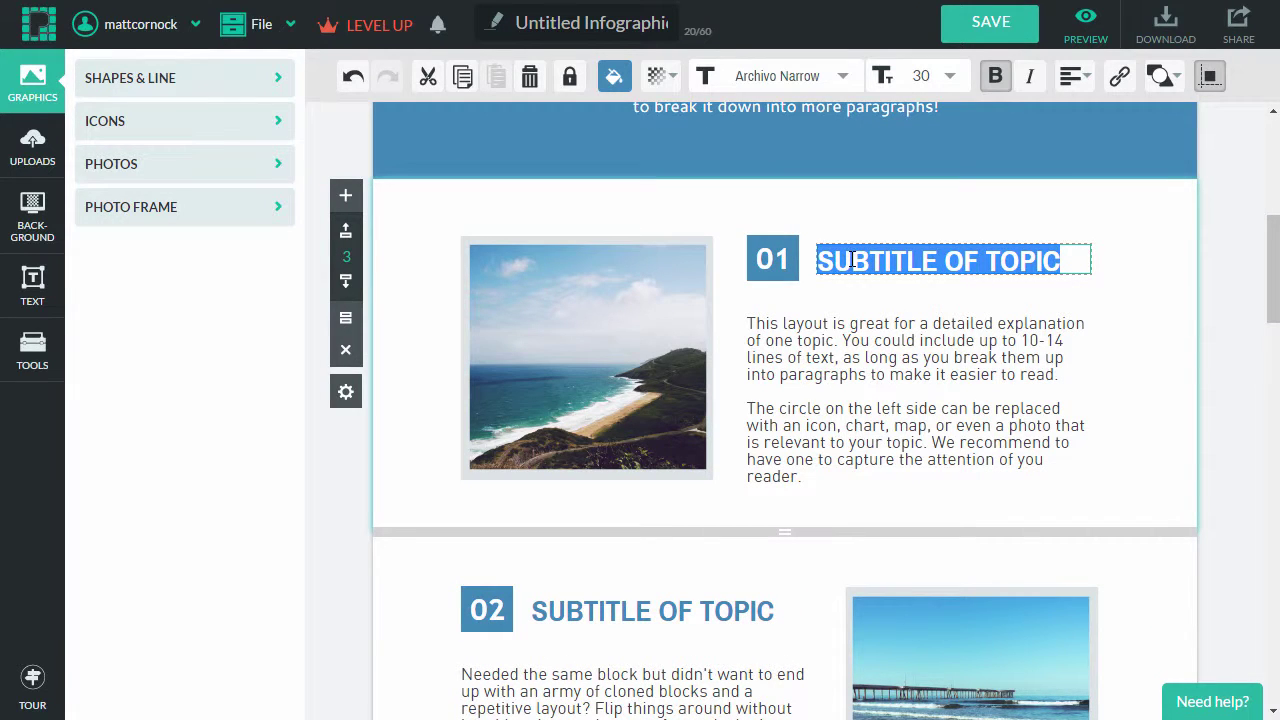
{"action": "type", "text": "BOIL THE KETTLE"}
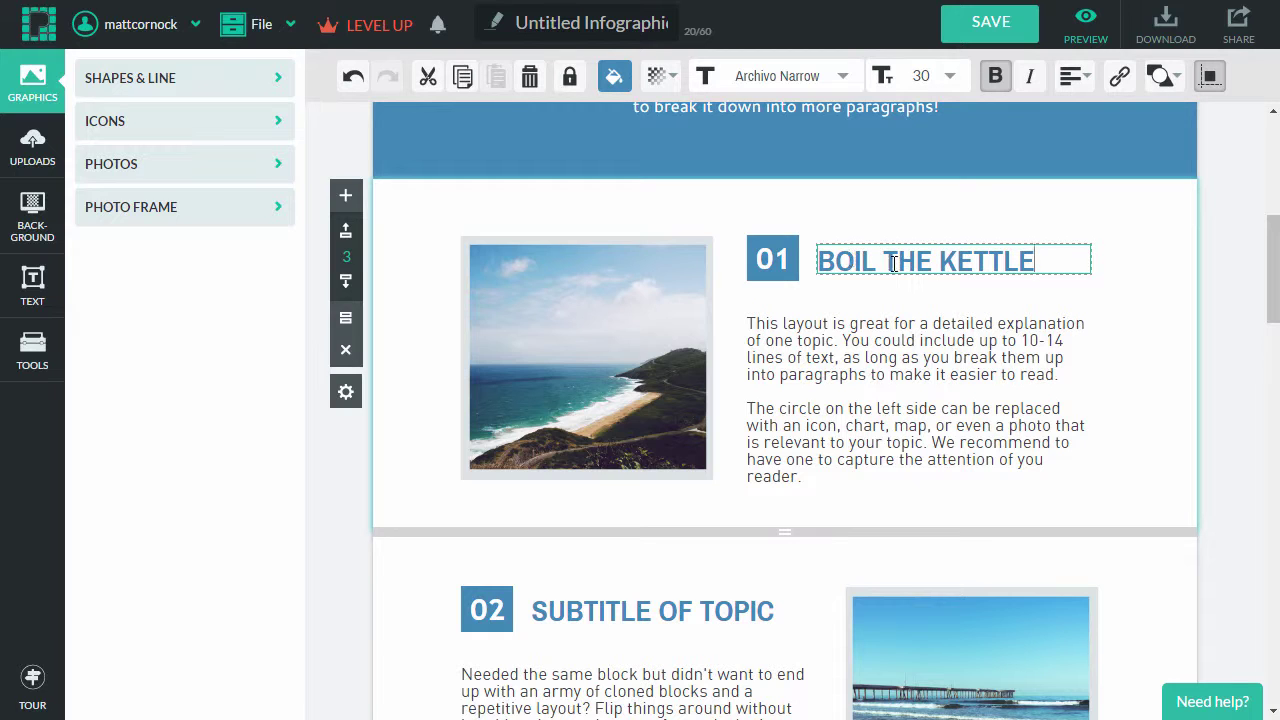
{"action": "key", "text": "Escape"}
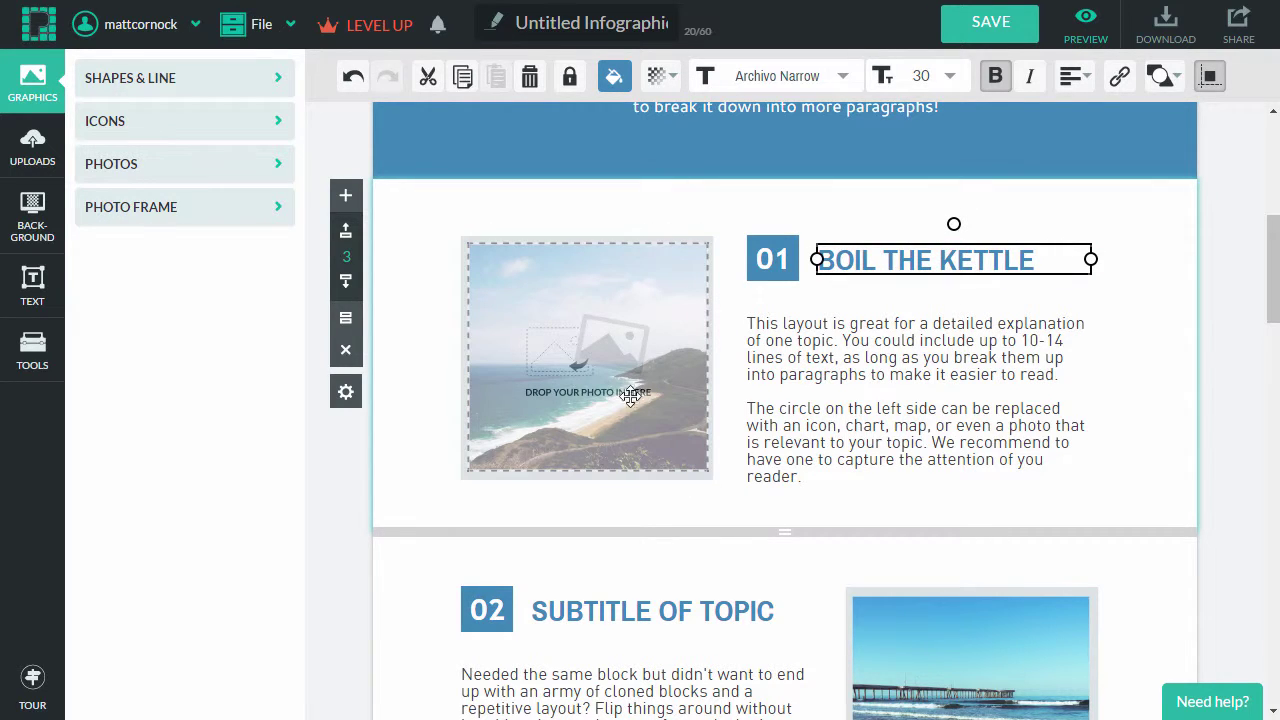
Drop a cooking-pot photo into the step 01 frame and change its paragraph to 'Provide further details'
{"action": "left_click_drag", "start_coordinate": [631, 418], "coordinate": [631, 418]}
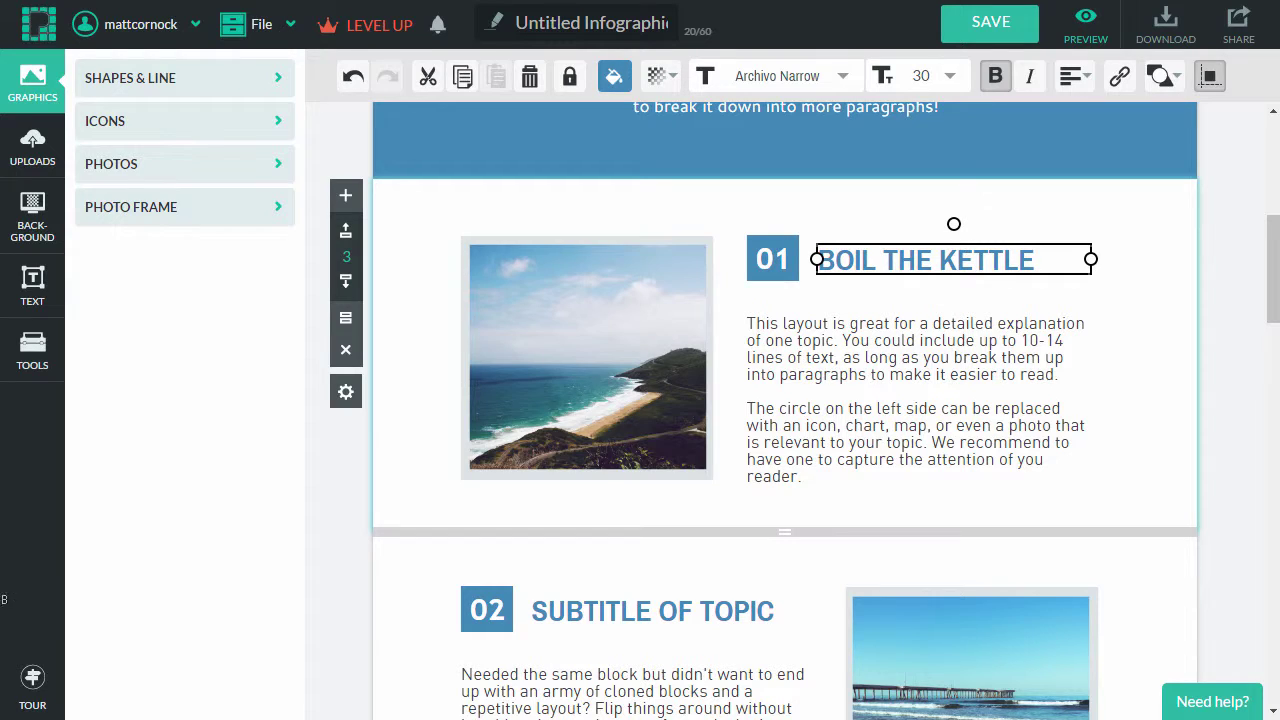
{"action": "left_click_drag", "start_coordinate": [205, 470], "coordinate": [554, 362]}
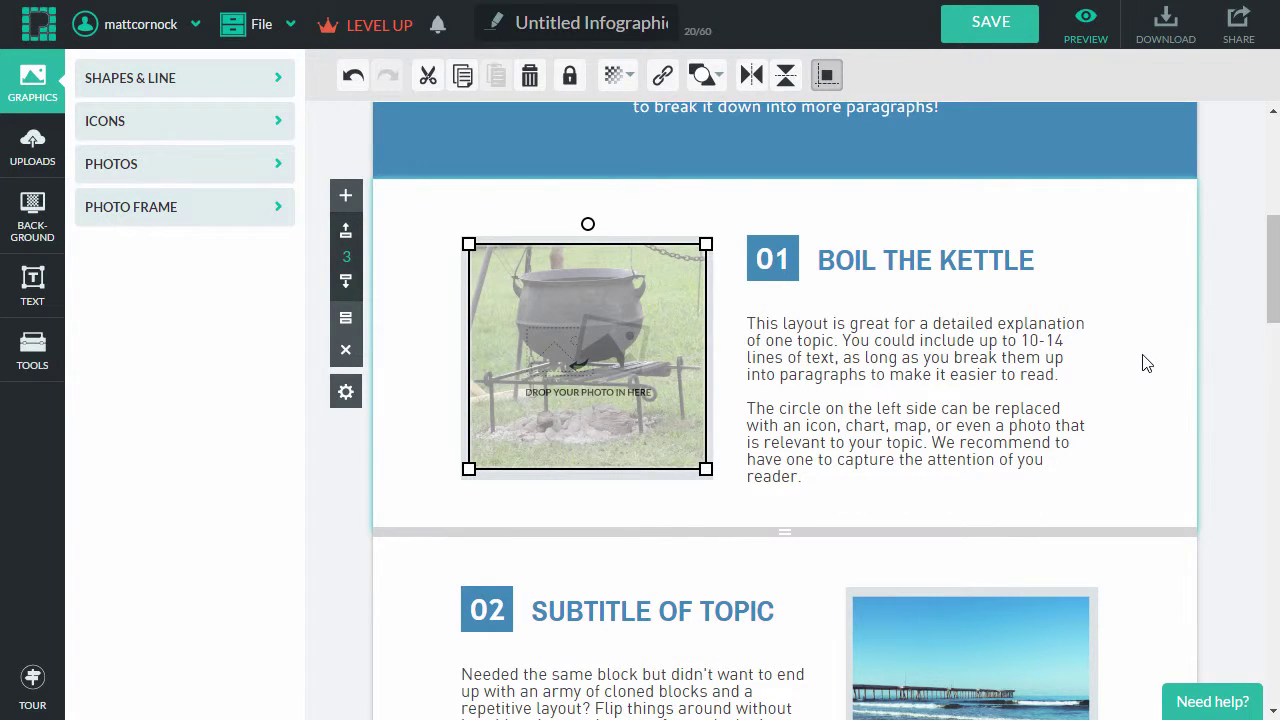
{"action": "left_click", "coordinate": [950, 340]}
{"action": "double_click", "coordinate": [950, 340]}
{"action": "left_click_drag", "start_coordinate": [805, 470], "coordinate": [724, 297]}
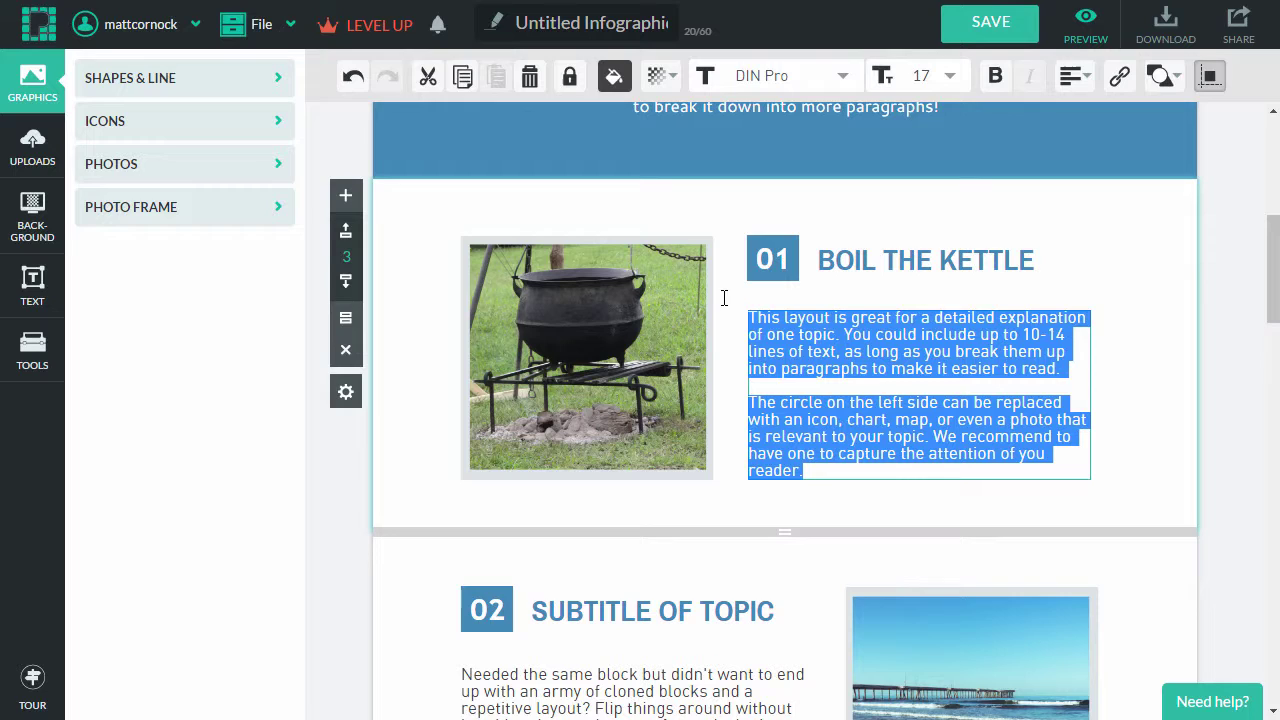
{"action": "type", "text": "Provide further details"}
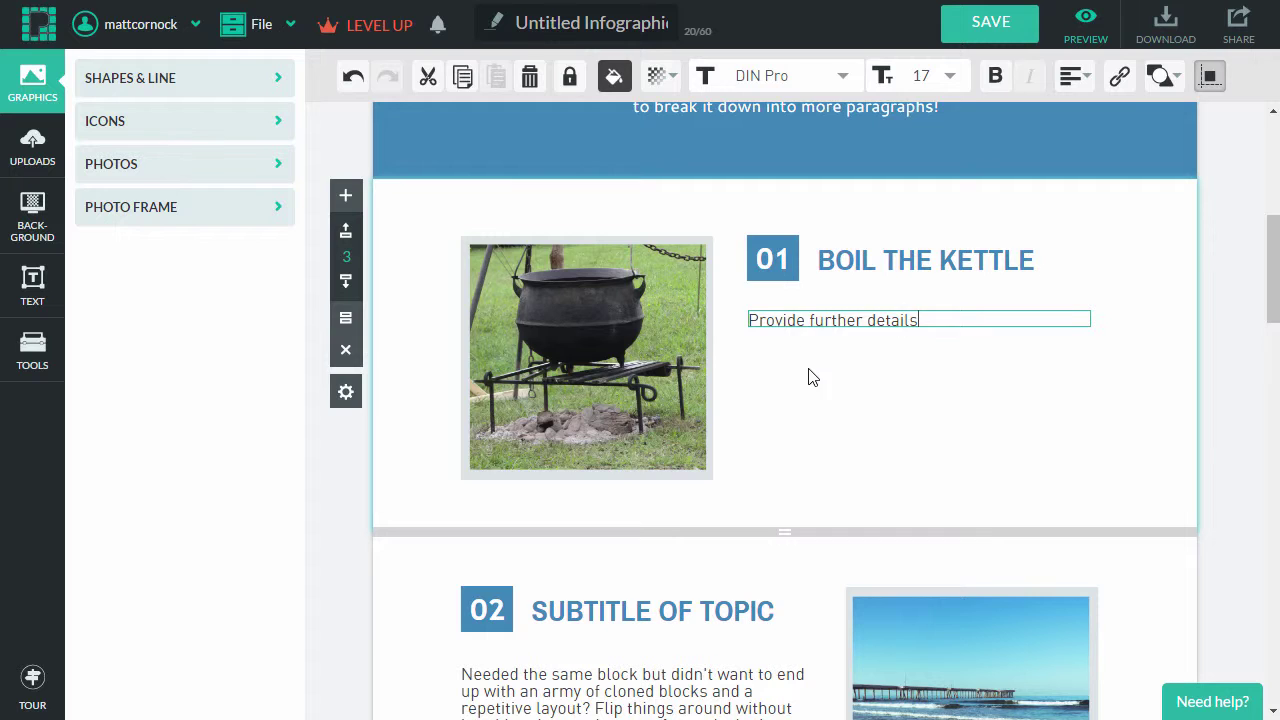
{"action": "key", "text": "Escape"}
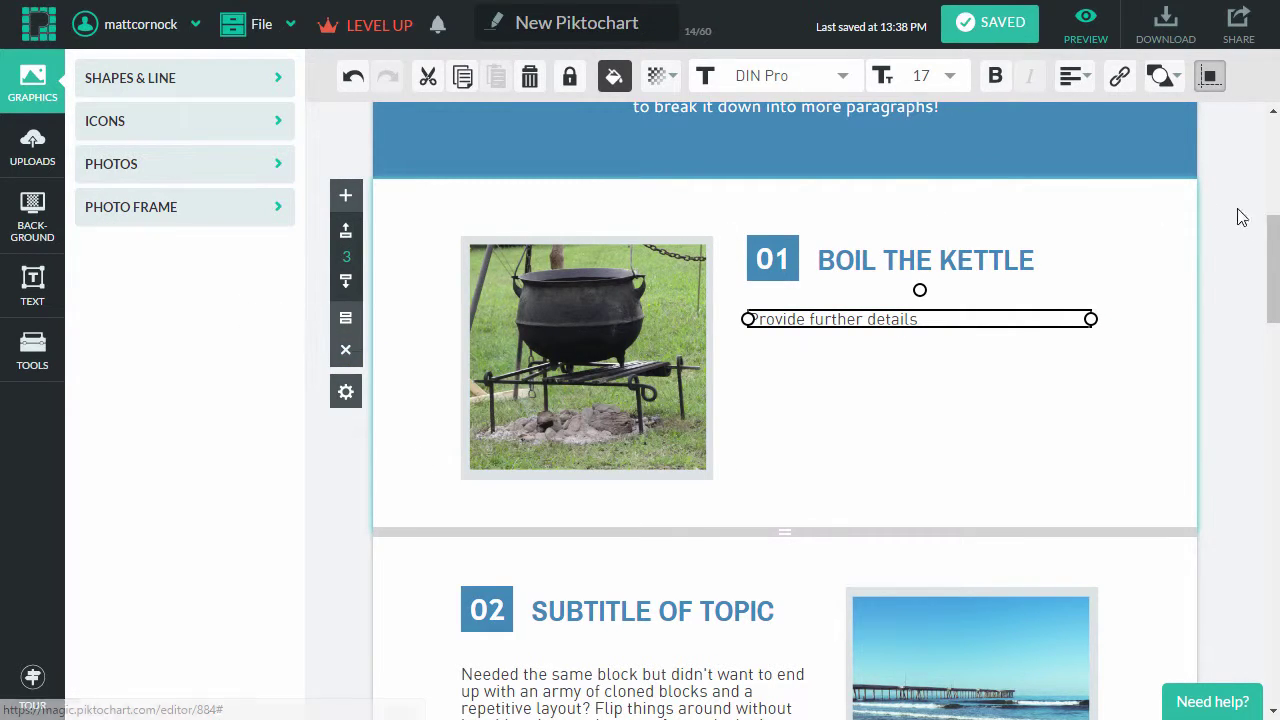
Check the uploaded photo and background options, then show charts, maps and videos with the map block in view
{"action": "mouse_move", "coordinate": [1274, 271]}
{"action": "left_mouse_down"}
{"action": "mouse_move", "coordinate": [1273, 680]}
{"action": "mouse_move", "coordinate": [1234, 194]}
{"action": "mouse_move", "coordinate": [1270, 390]}
{"action": "mouse_move", "coordinate": [1273, 625]}
{"action": "mouse_move", "coordinate": [1235, 163]}
{"action": "mouse_move", "coordinate": [1231, 340]}
{"action": "mouse_move", "coordinate": [1234, 291]}
{"action": "mouse_move", "coordinate": [1246, 337]}
{"action": "left_mouse_up"}
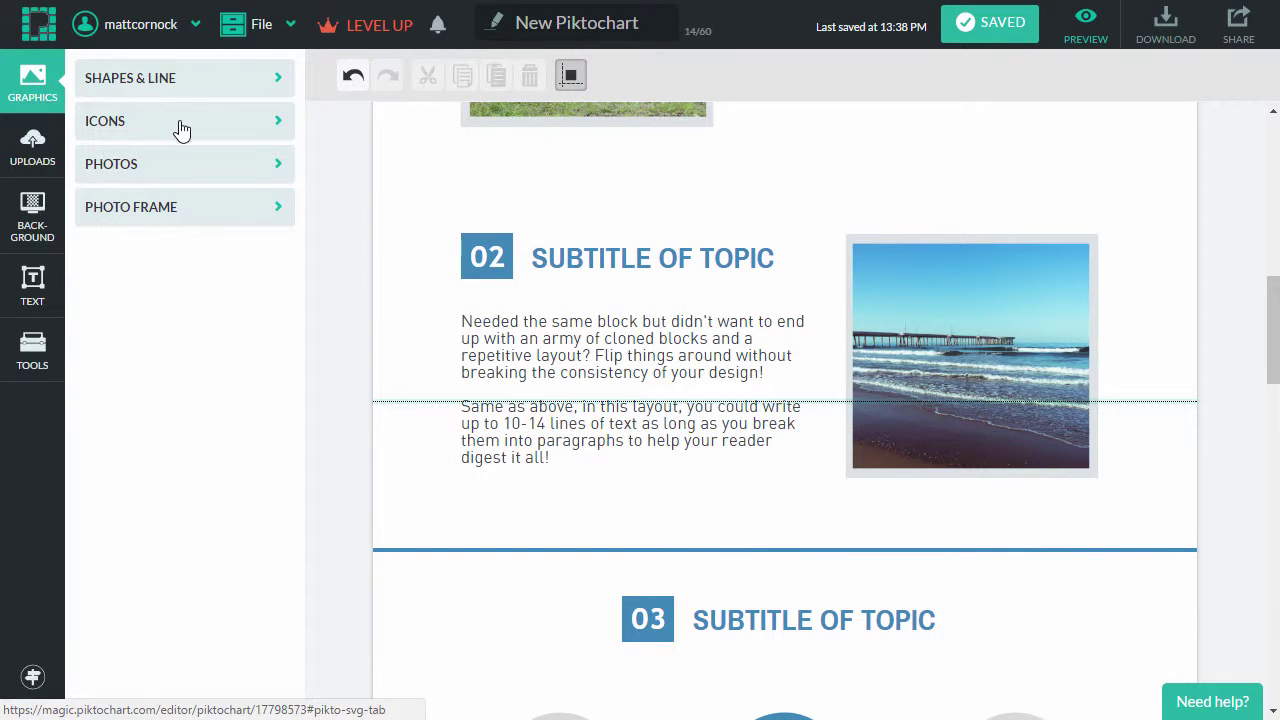
{"action": "left_click", "coordinate": [32, 152]}
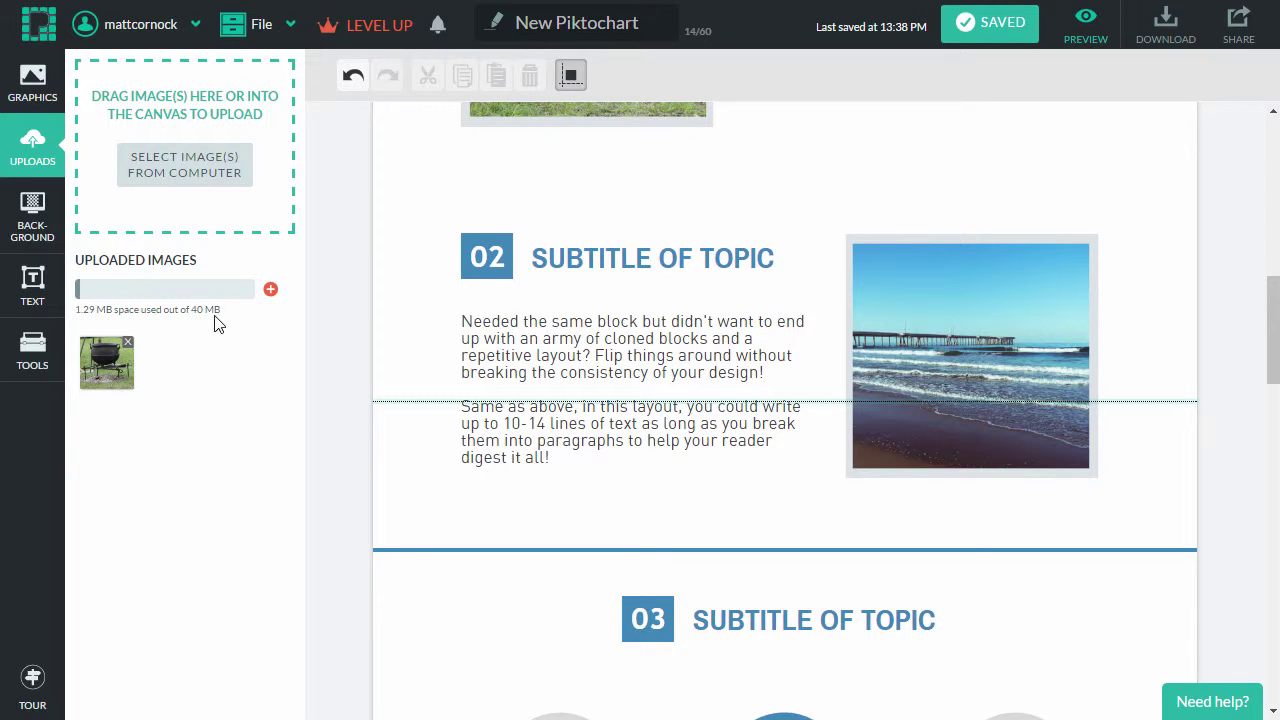
{"action": "mouse_move", "coordinate": [126, 384]}
{"action": "left_click", "coordinate": [36, 212]}
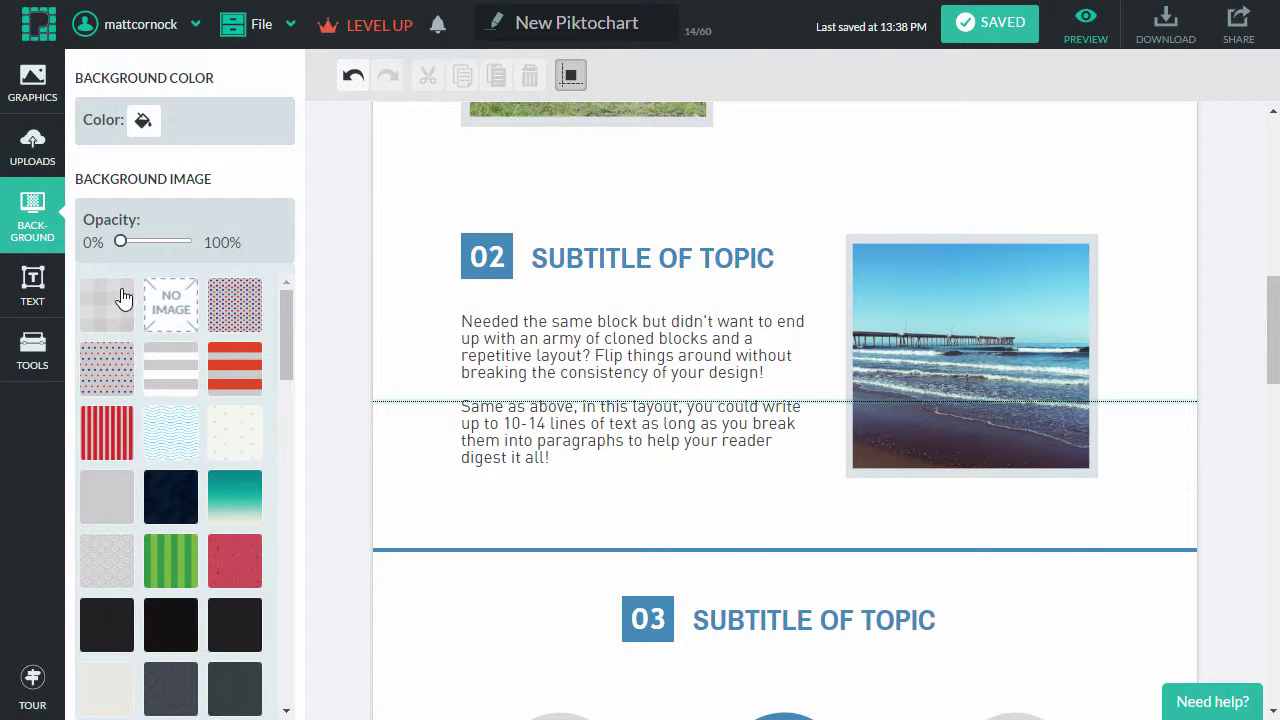
{"action": "left_click", "coordinate": [36, 345]}
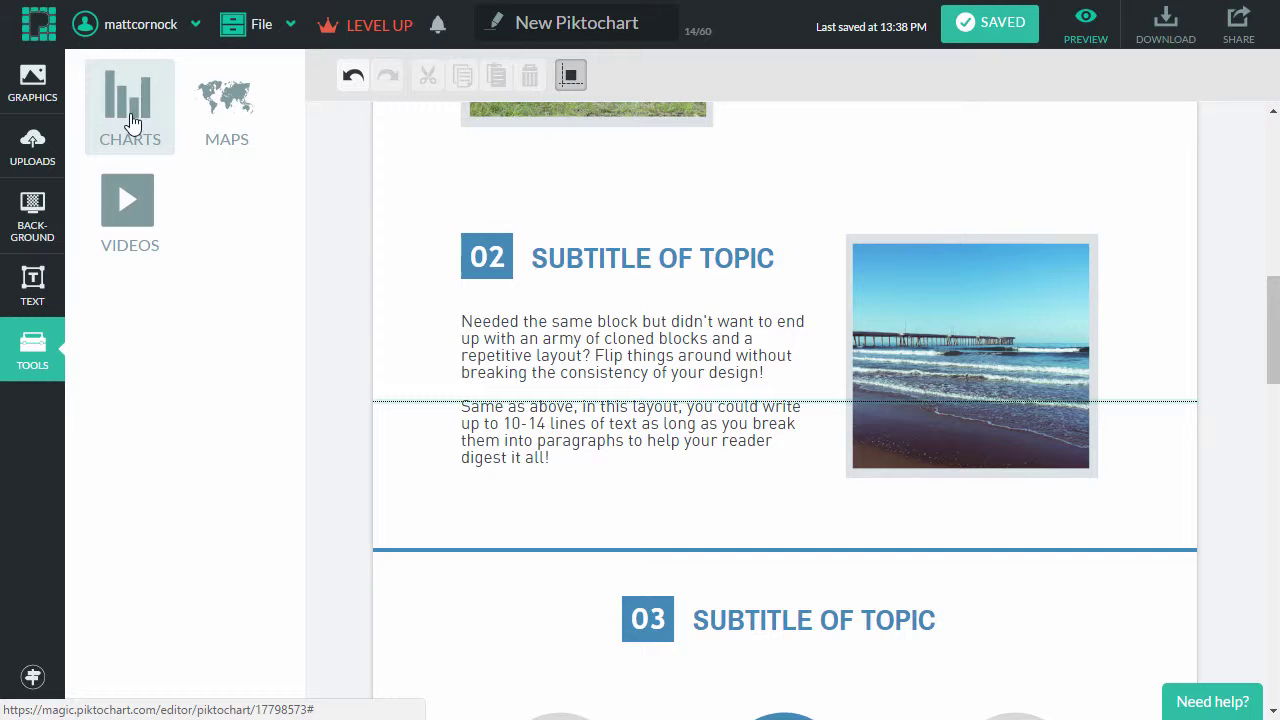
{"action": "scroll", "coordinate": [600, 289], "scroll_direction": "down", "scroll_amount": 10}
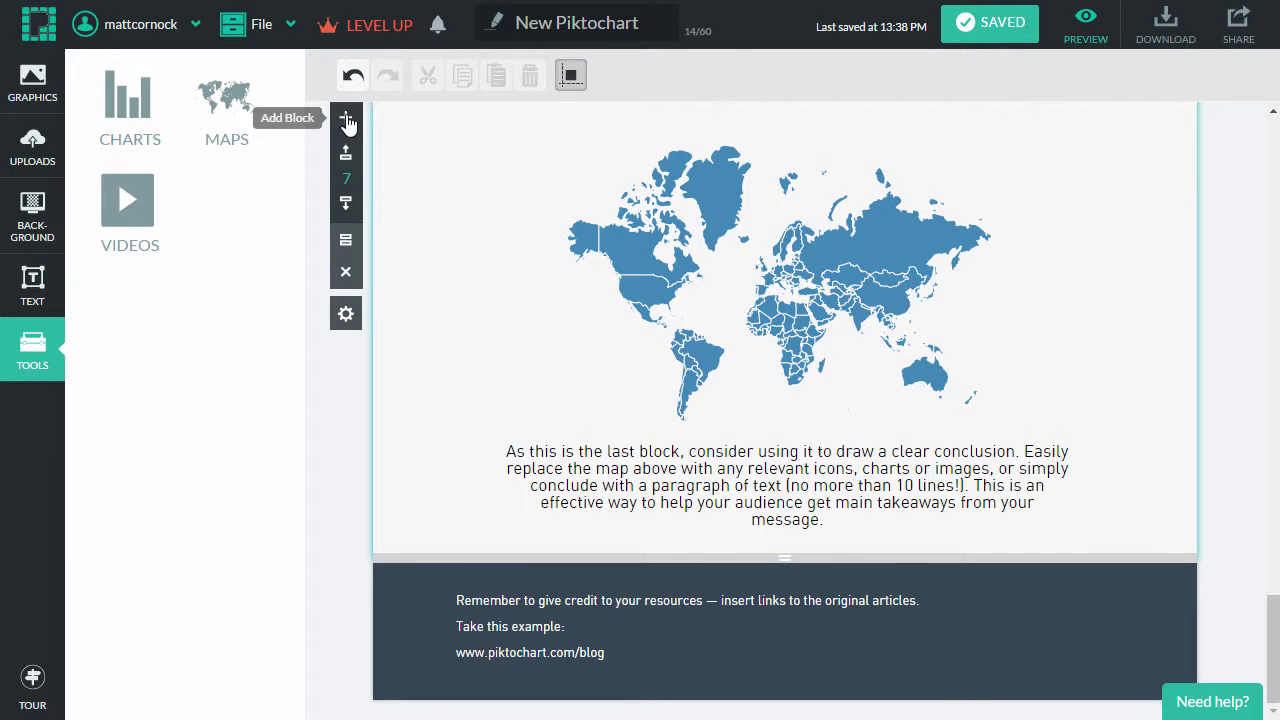
Add a block below the map with a gauge chart titled 'My example fruit', nudged right
{"action": "left_click", "coordinate": [346, 122]}
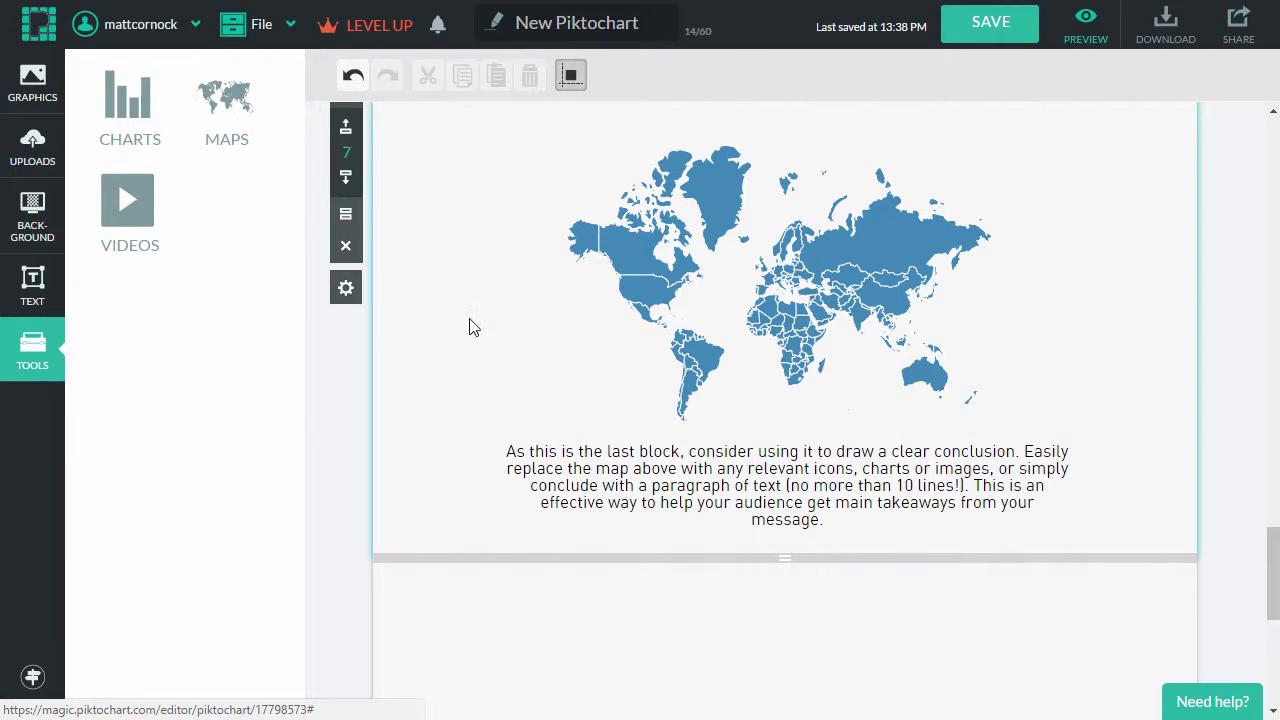
{"action": "left_click_drag", "start_coordinate": [150, 106], "coordinate": [675, 300]}
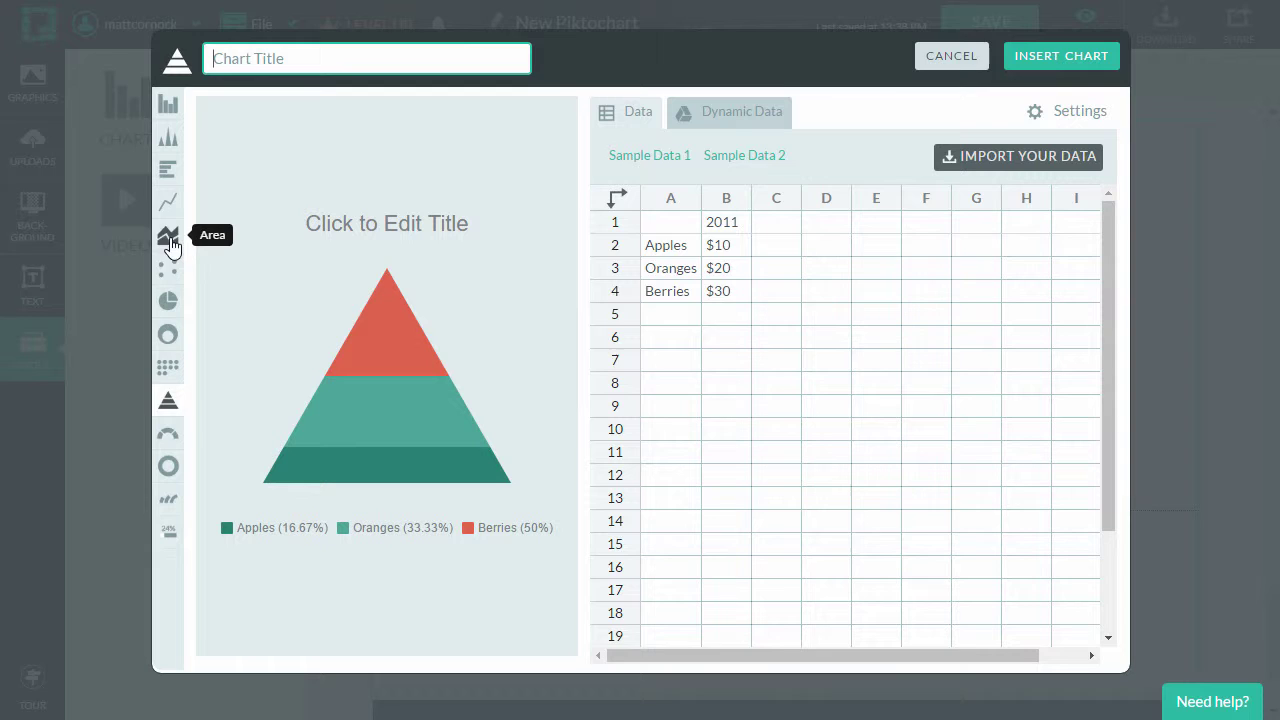
{"action": "left_click", "coordinate": [170, 435]}
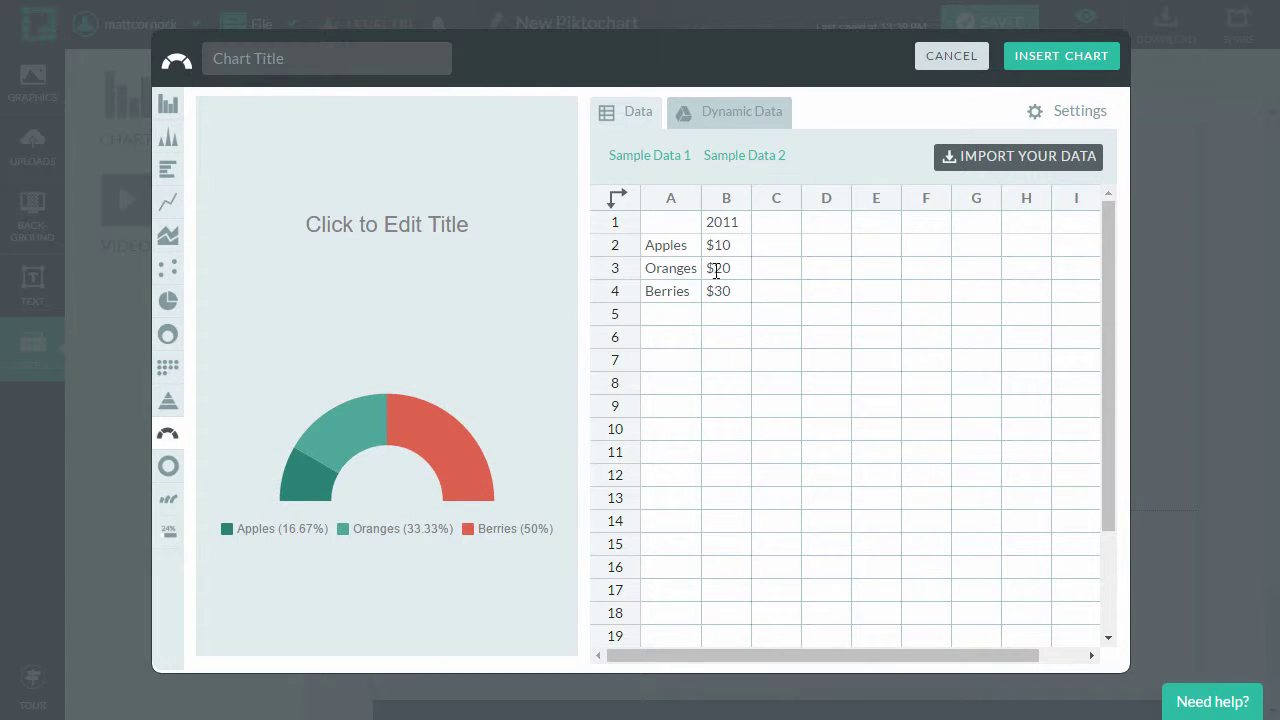
{"action": "left_click", "coordinate": [460, 232]}
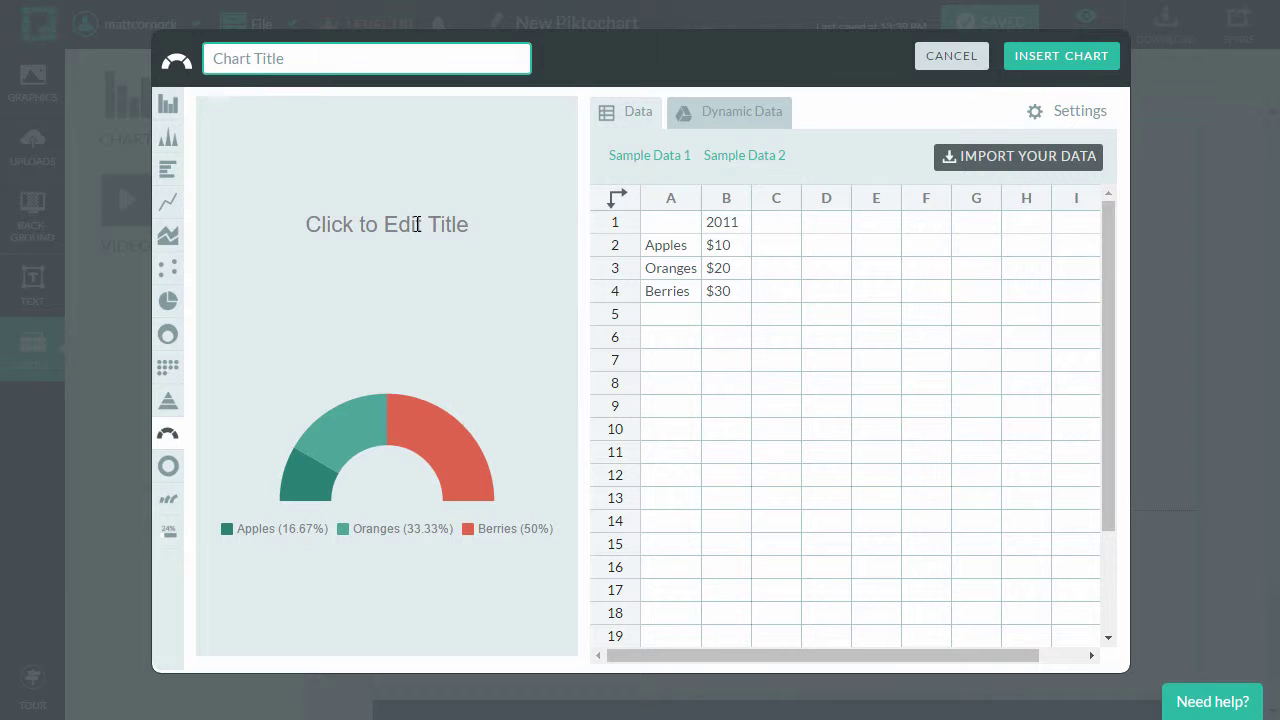
{"action": "type", "text": "My example fruit"}
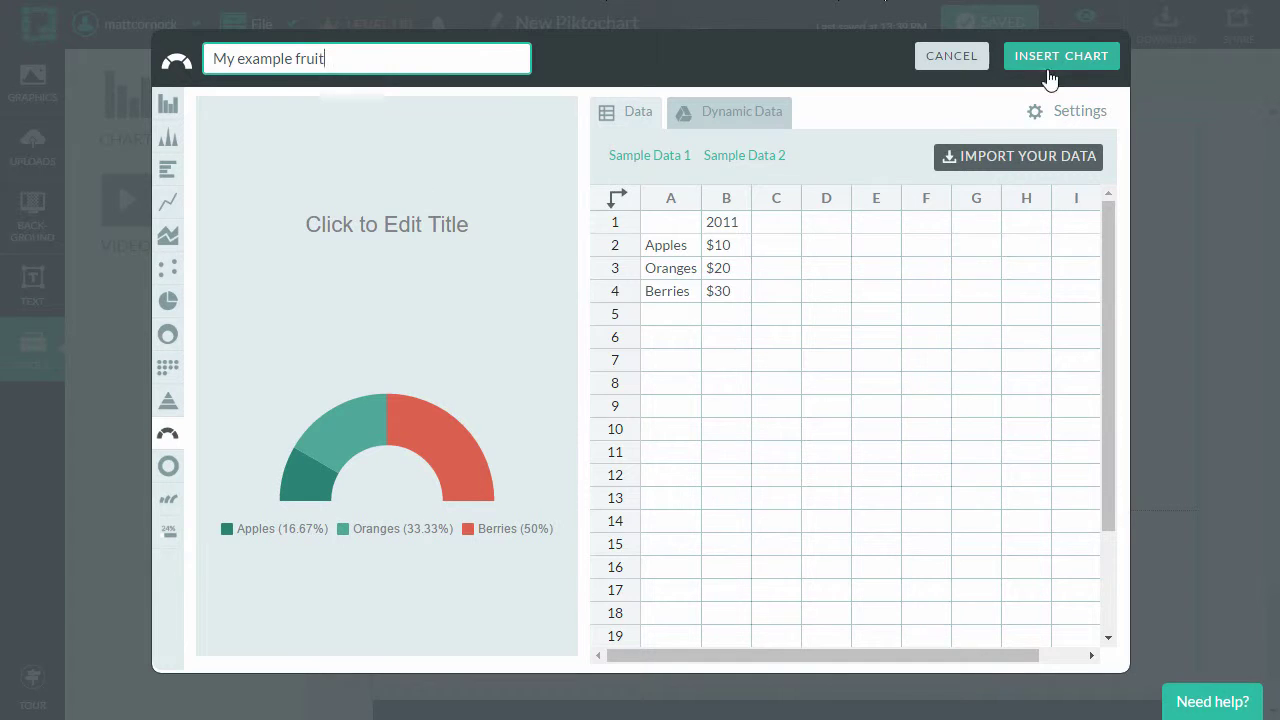
{"action": "left_click", "coordinate": [1050, 78]}
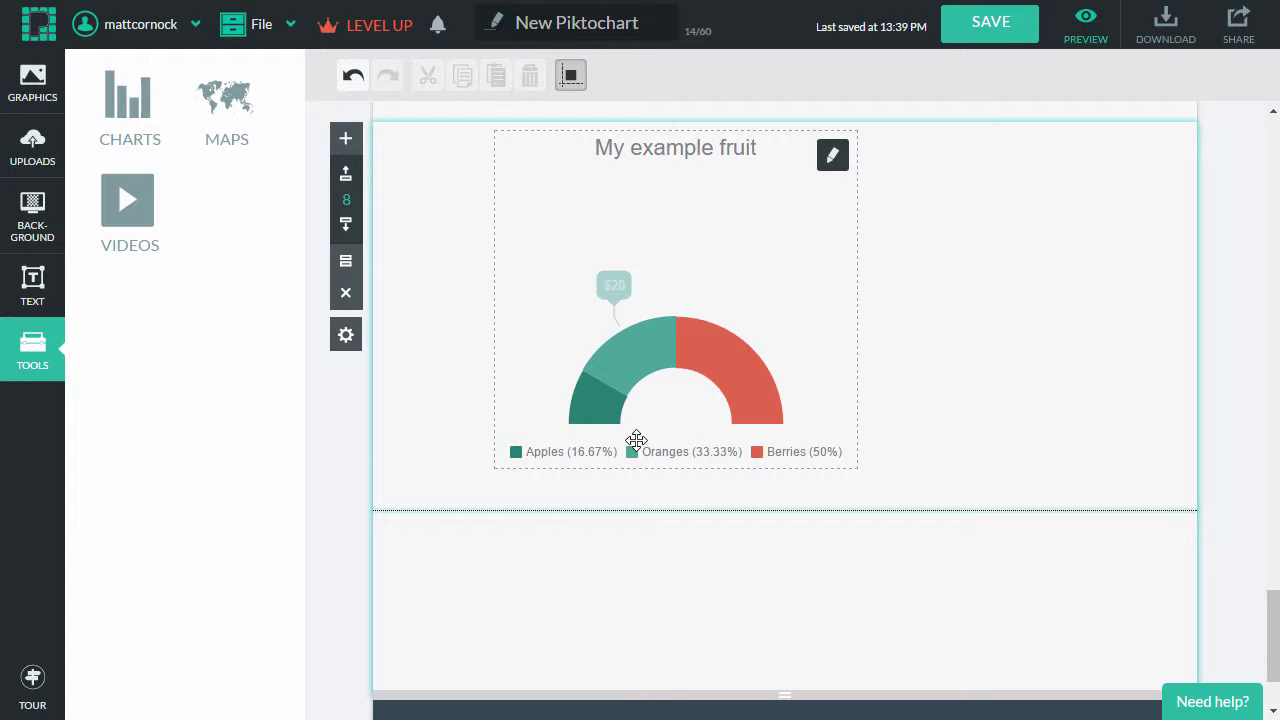
{"action": "left_click_drag", "start_coordinate": [809, 280], "coordinate": [851, 297]}
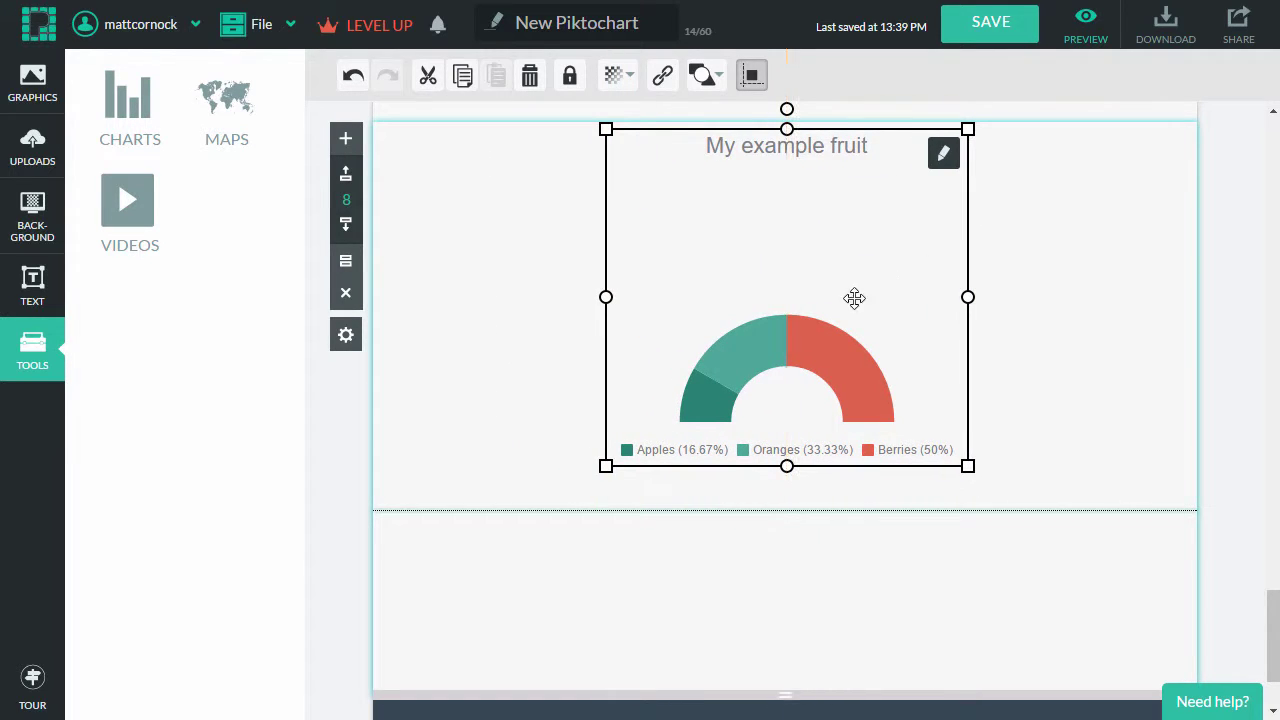
Place a body-text caption 'Some explanation goes here.' just beneath the gauge chart's title
{"action": "left_click", "coordinate": [1263, 354]}
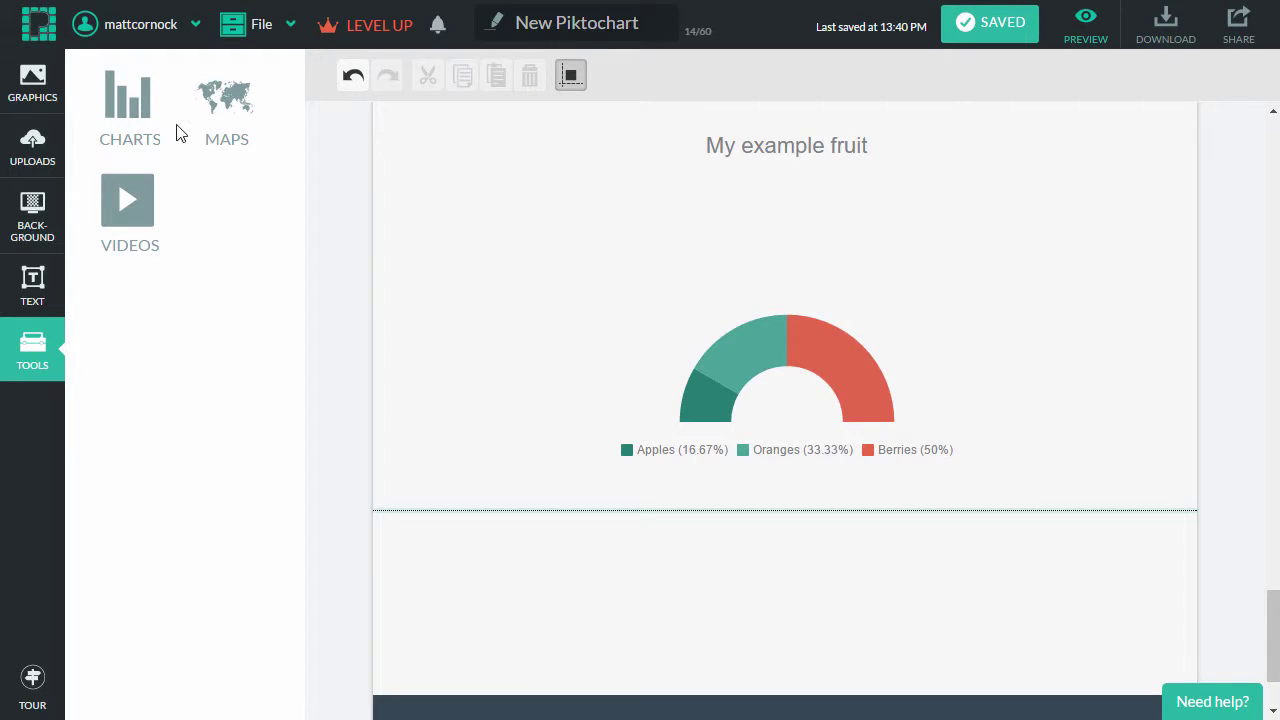
{"action": "left_click", "coordinate": [33, 288]}
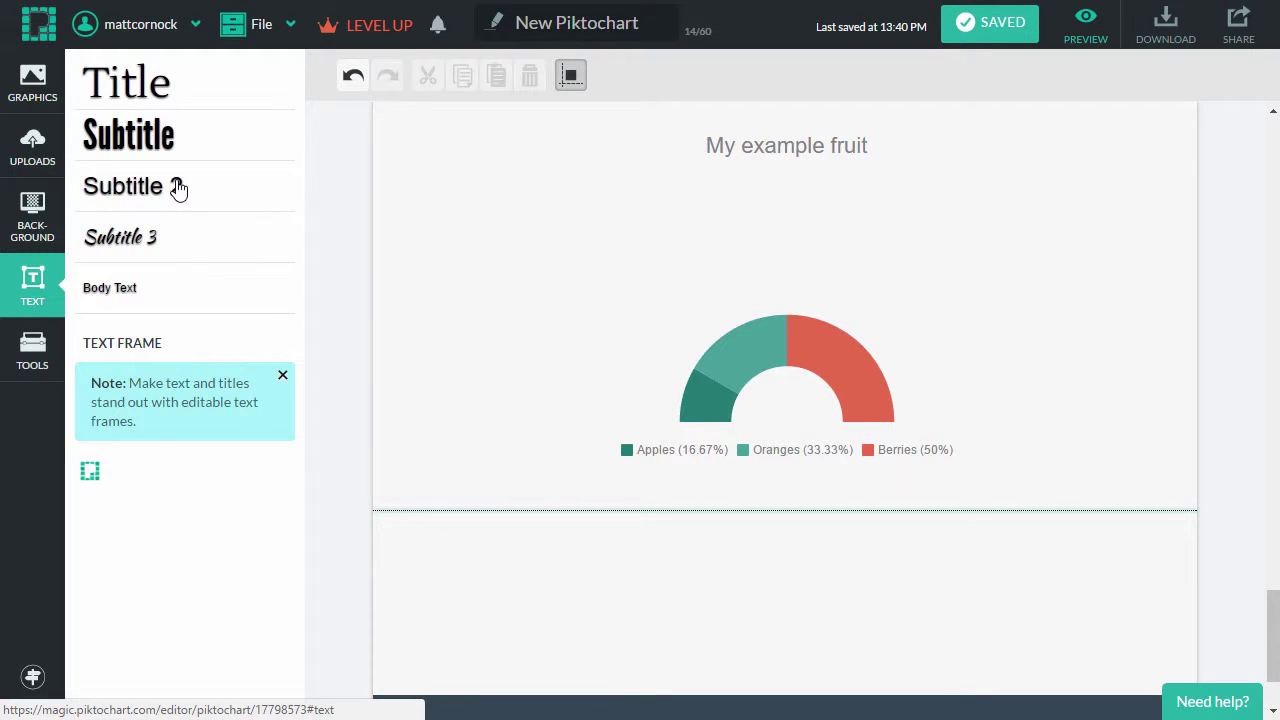
{"action": "scroll", "coordinate": [287, 651], "scroll_direction": "down", "scroll_amount": 5}
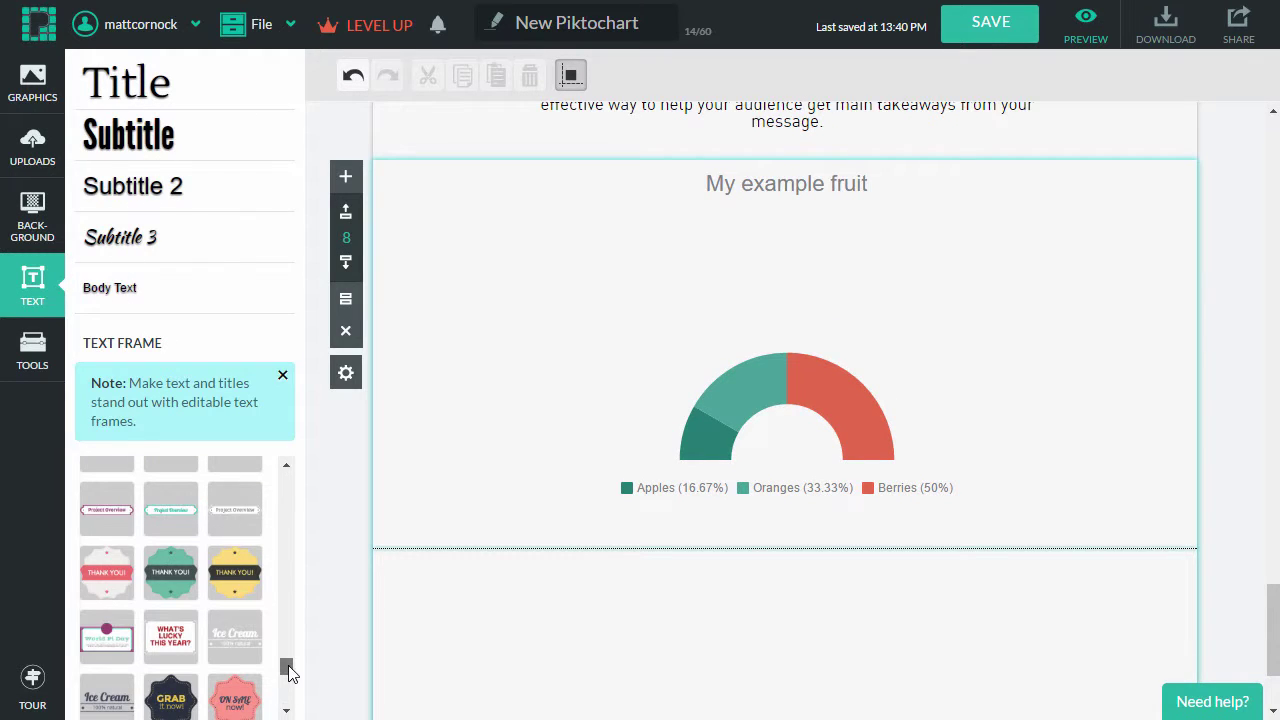
{"action": "left_click_drag", "start_coordinate": [288, 668], "coordinate": [322, 472]}
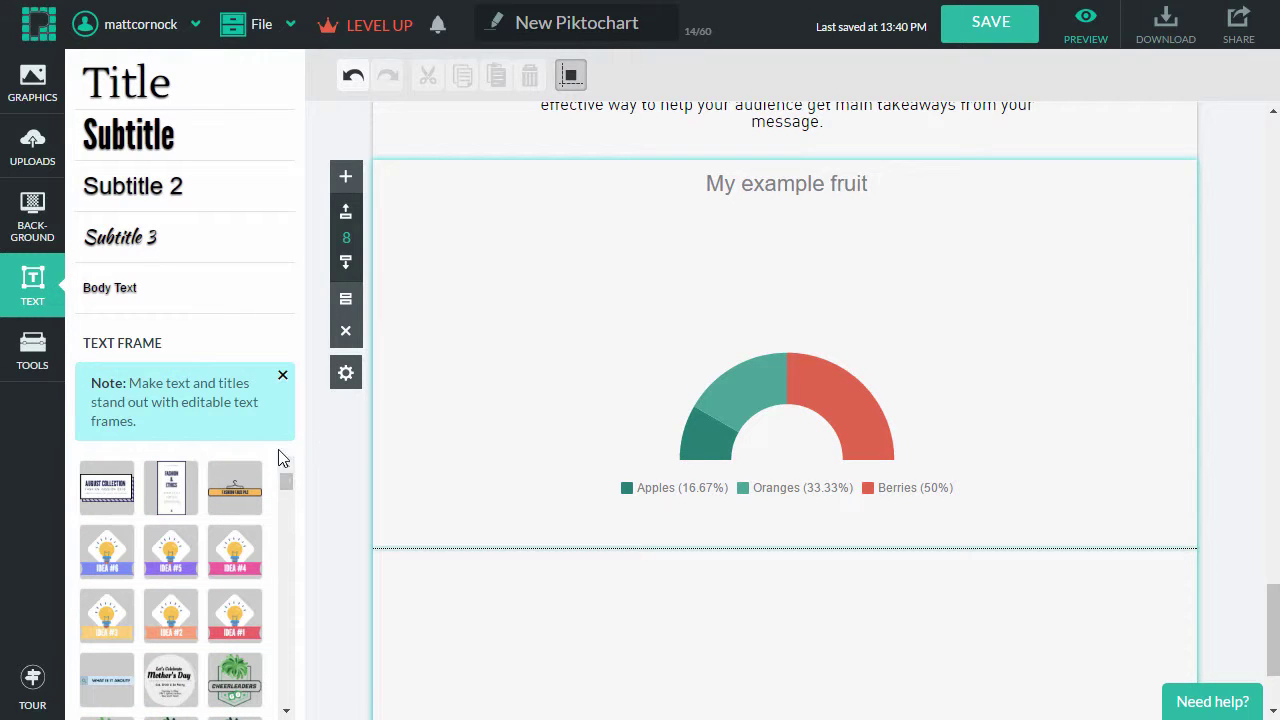
{"action": "left_click", "coordinate": [110, 288]}
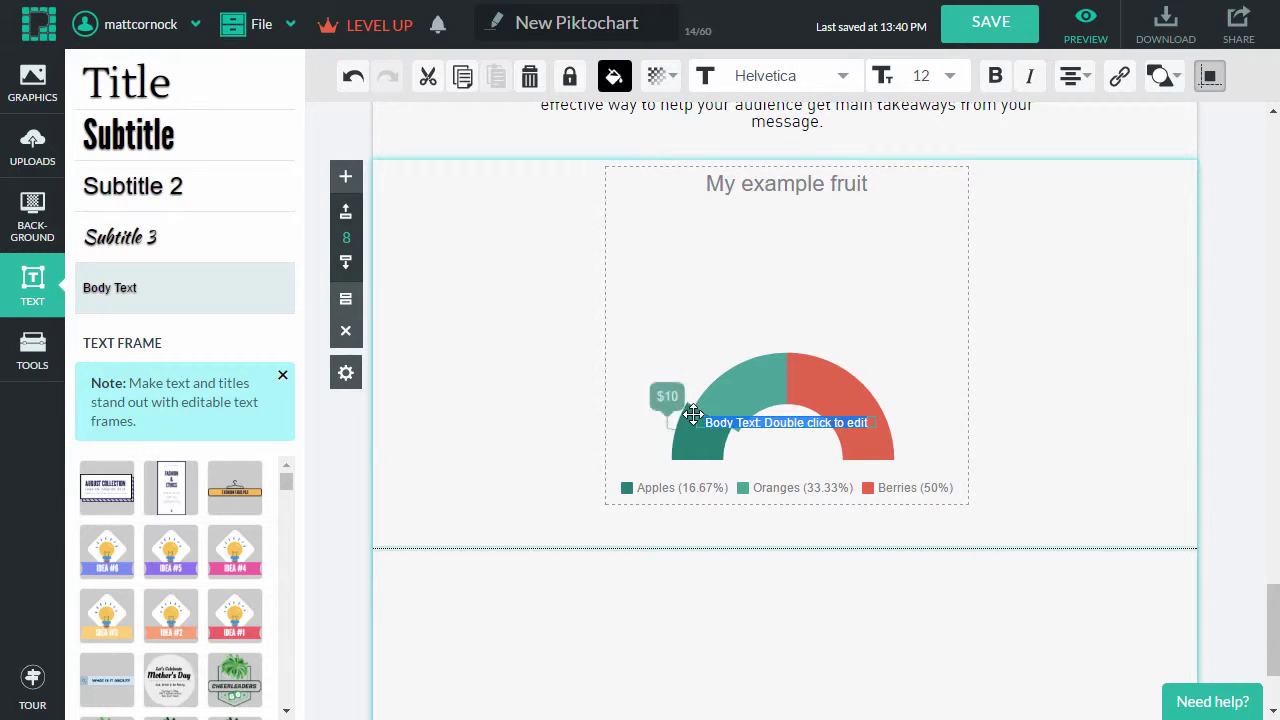
{"action": "left_click_drag", "start_coordinate": [720, 425], "coordinate": [825, 271]}
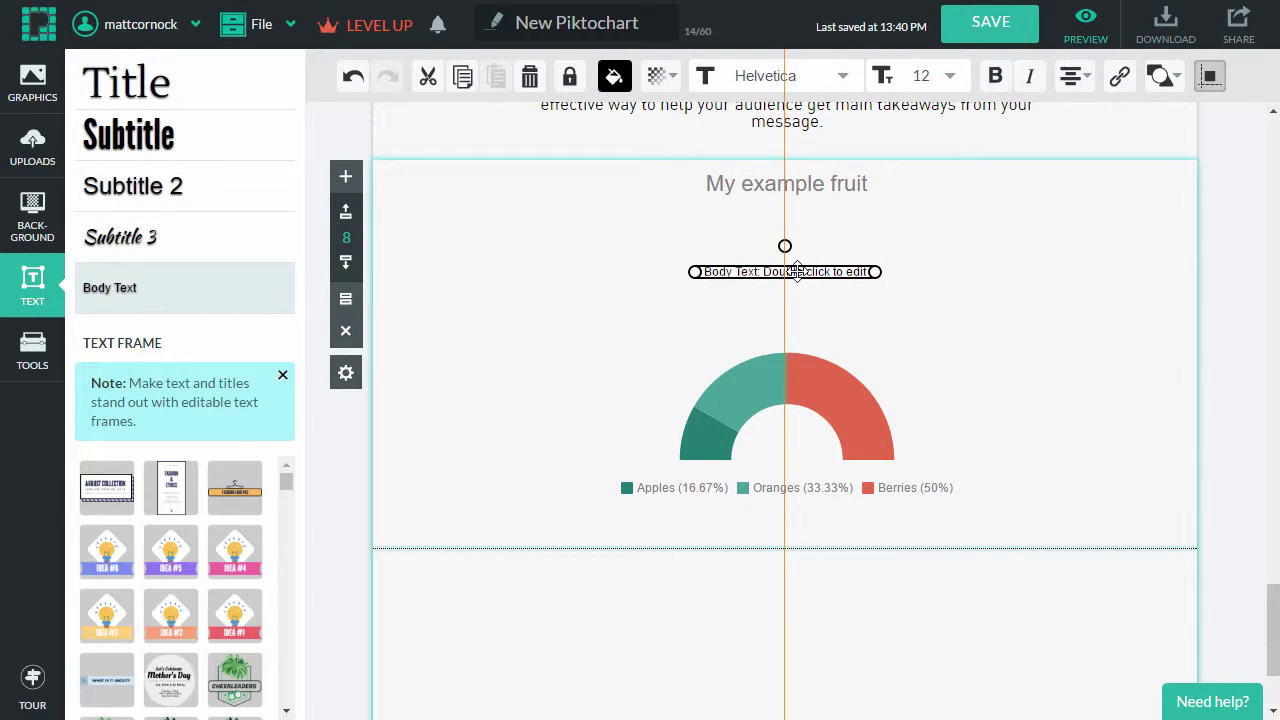
{"action": "double_click", "coordinate": [785, 271]}
{"action": "key", "text": "ctrl+v"}
{"action": "type", "text": "e."}
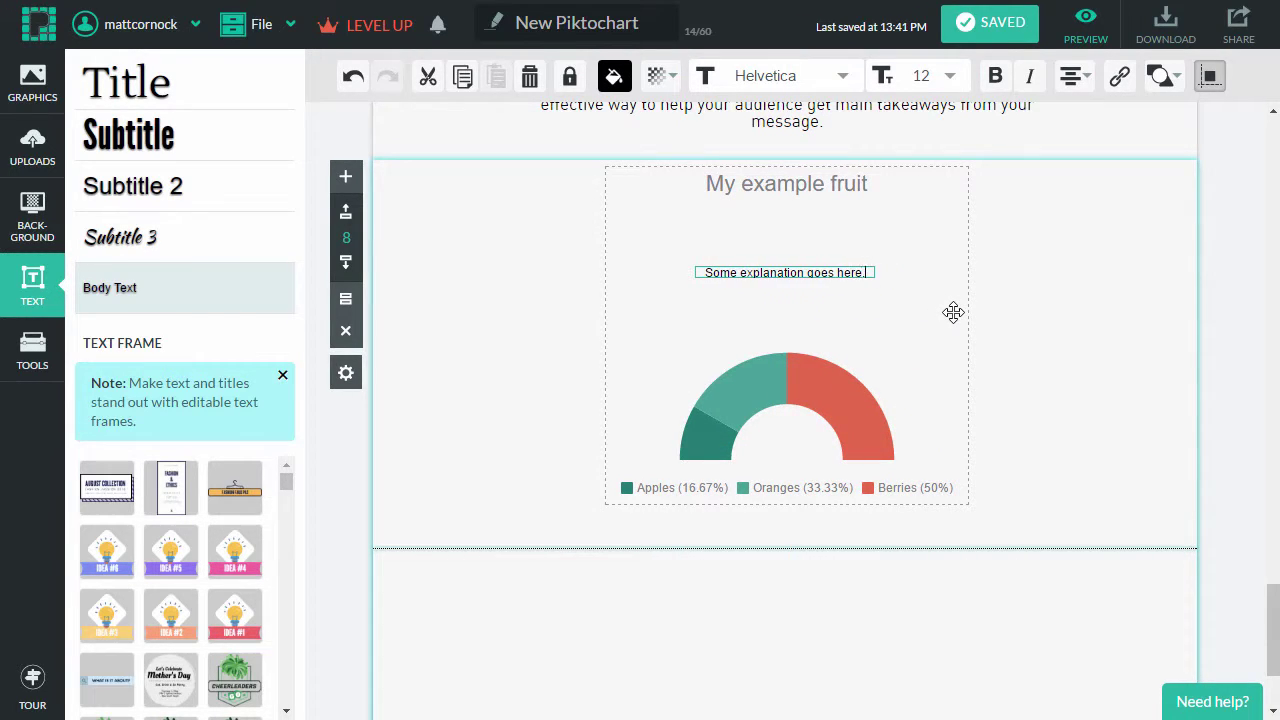
{"action": "key", "text": "Escape"}
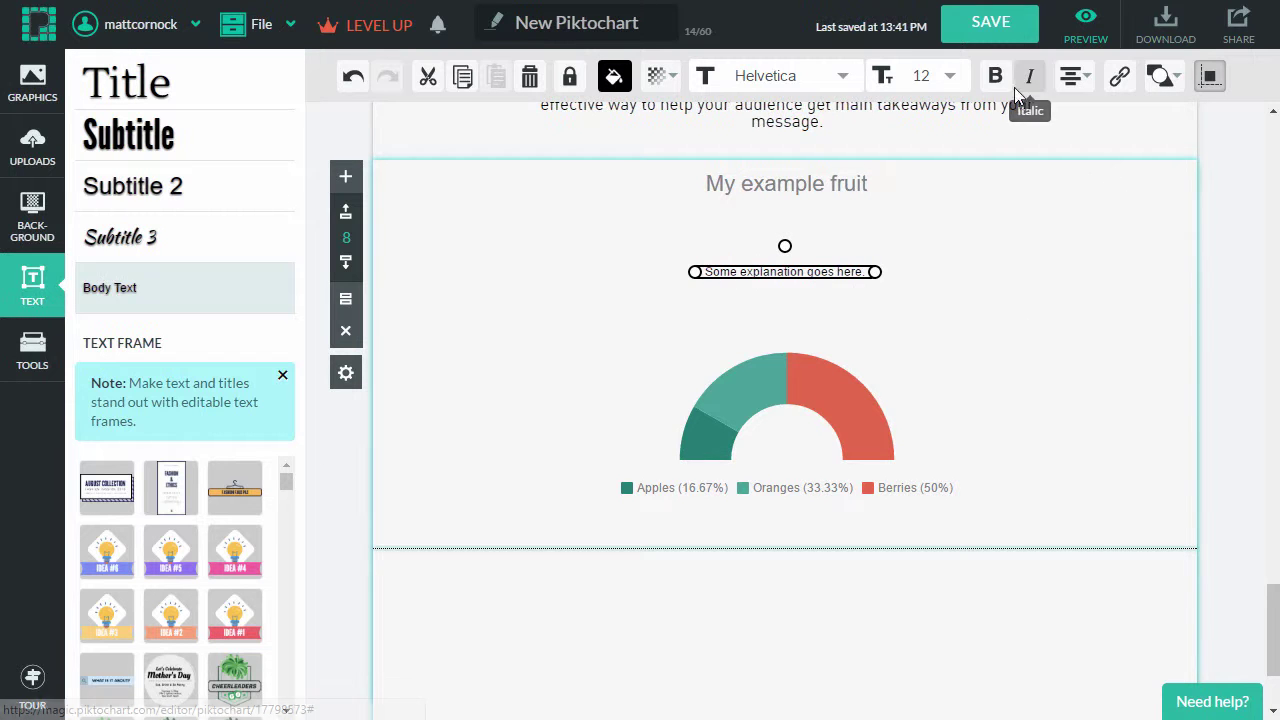
Save the infographic, preview it in full, and return to the editor
{"action": "left_click", "coordinate": [993, 33]}
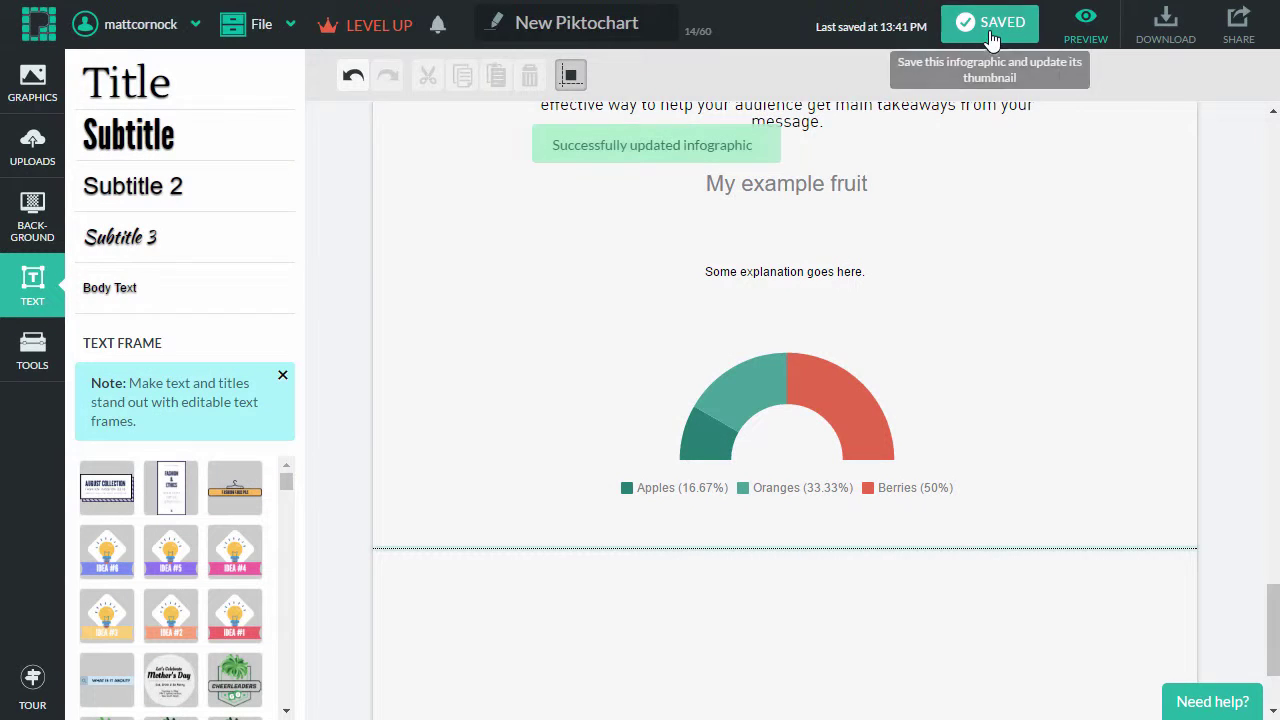
{"action": "left_click", "coordinate": [1084, 40]}
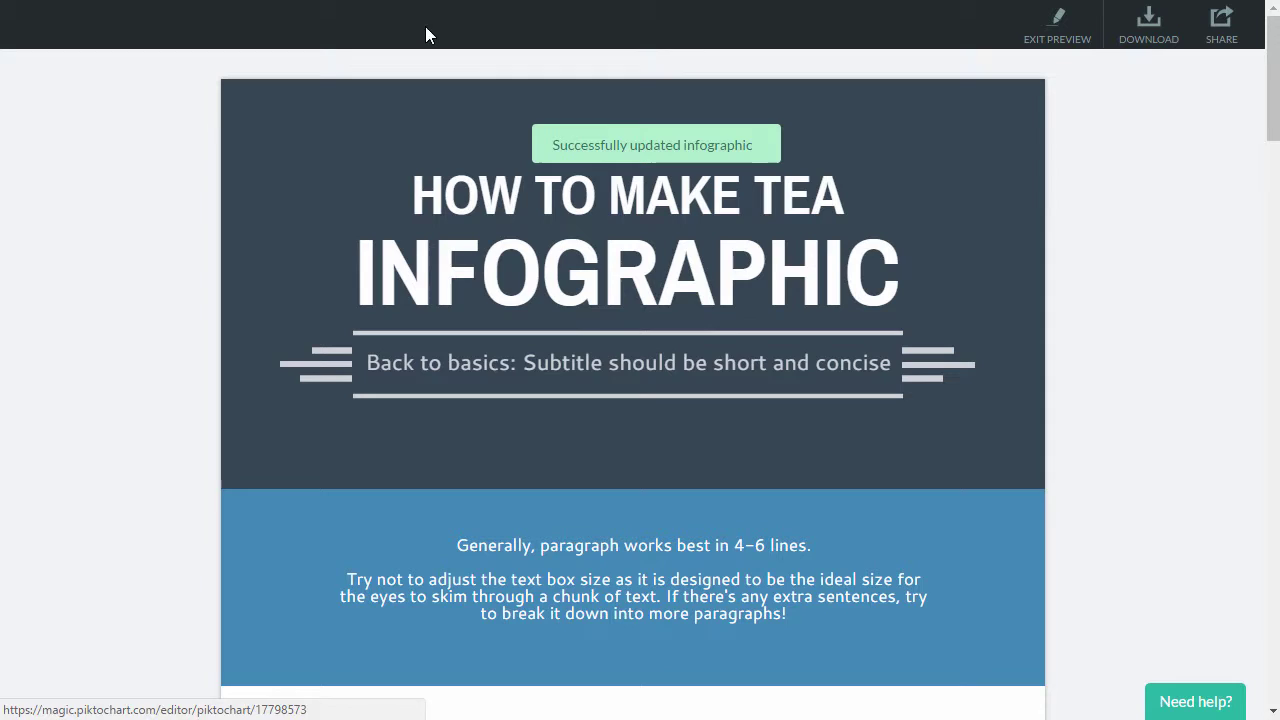
{"action": "left_click_drag", "start_coordinate": [1272, 124], "coordinate": [1071, 69]}
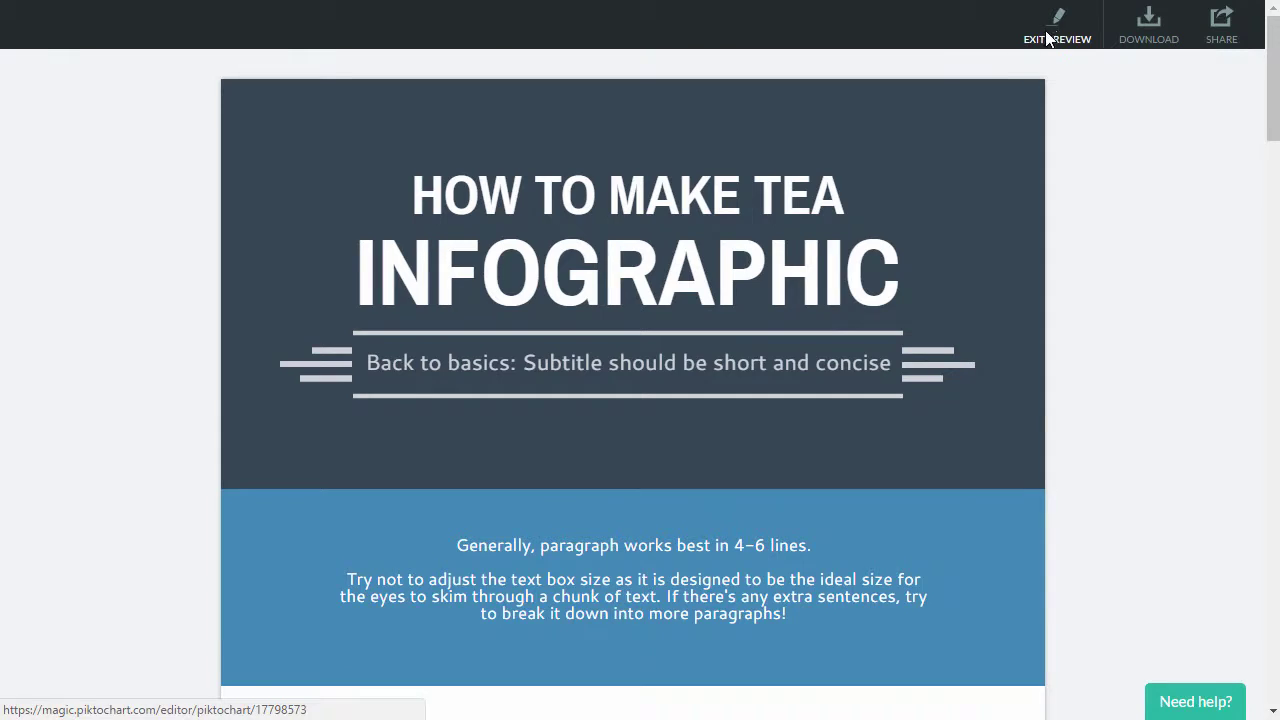
{"action": "left_click", "coordinate": [1057, 30]}
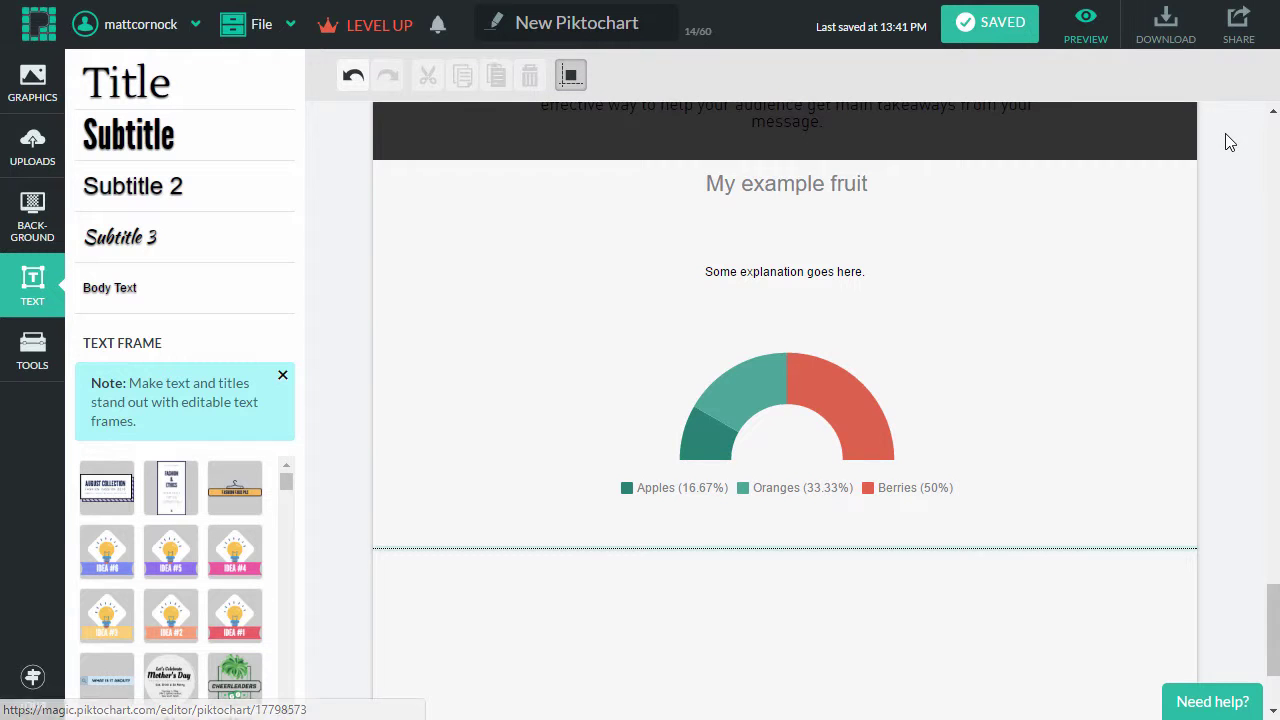
Download the infographic as a Medium 1236 x 5889 px PNG image
{"action": "left_click", "coordinate": [1170, 38]}
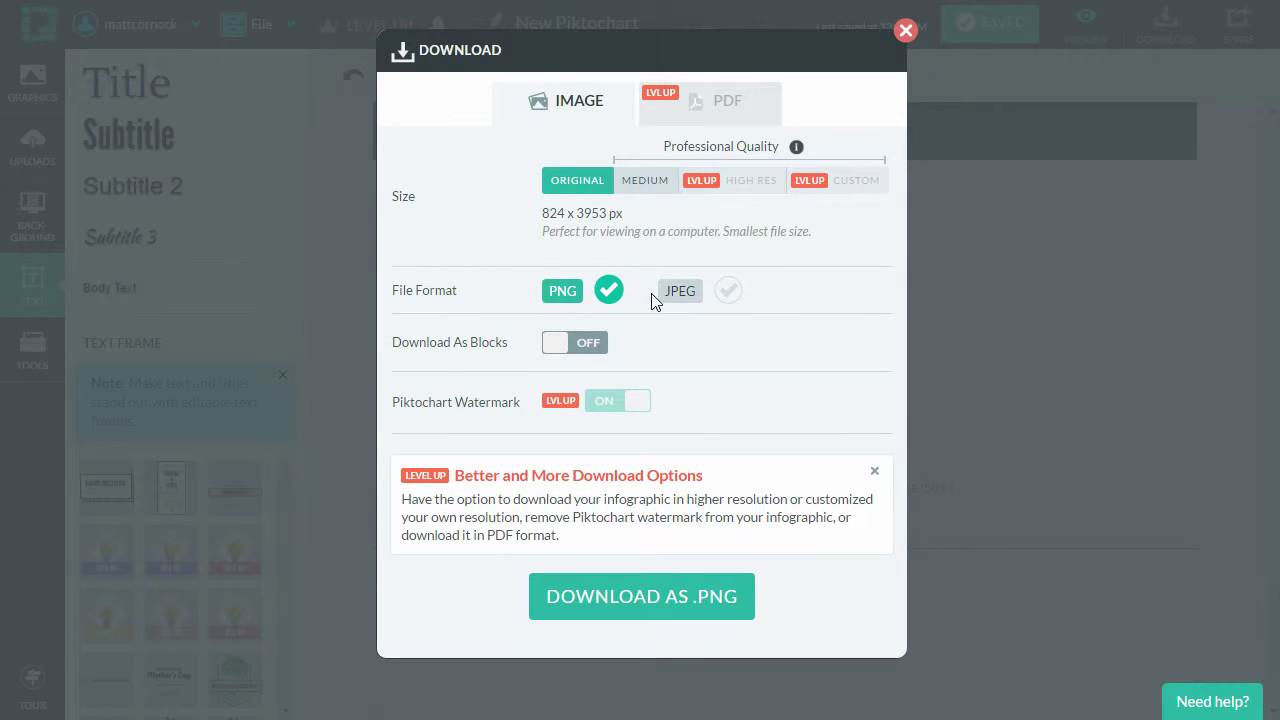
{"action": "left_click", "coordinate": [730, 122]}
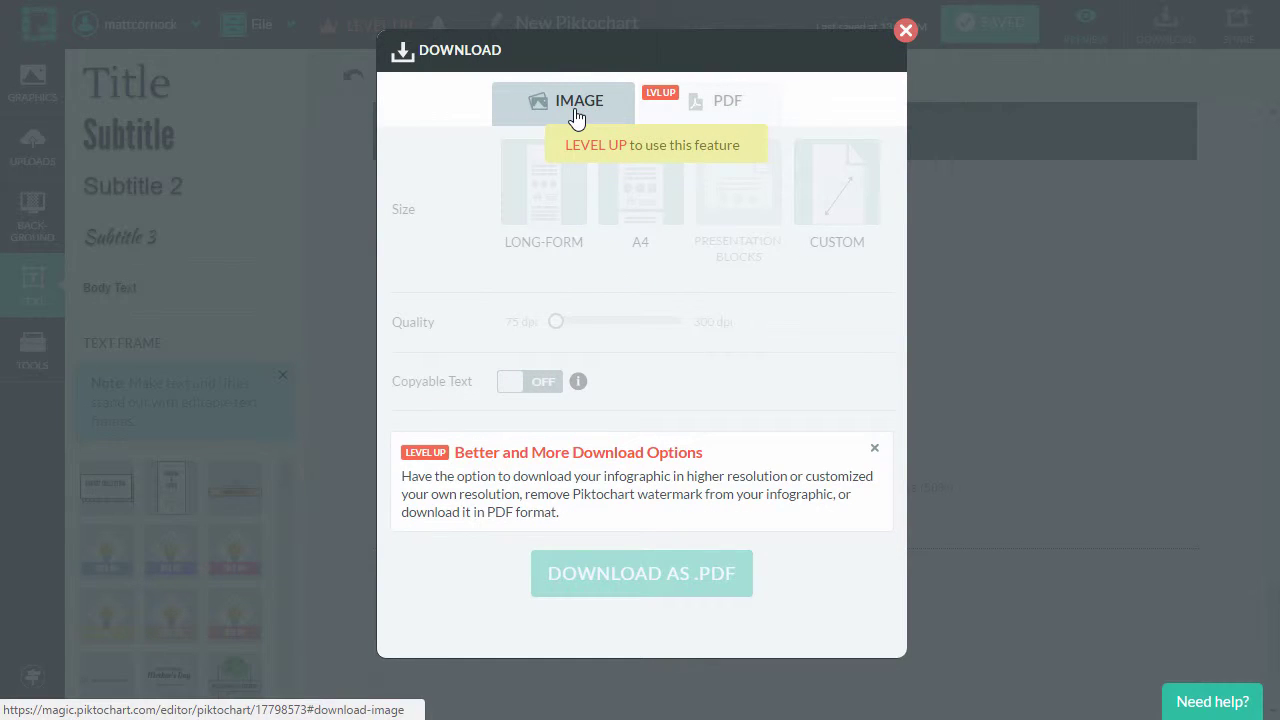
{"action": "left_click", "coordinate": [578, 108]}
{"action": "left_click", "coordinate": [720, 110]}
{"action": "left_click", "coordinate": [584, 106]}
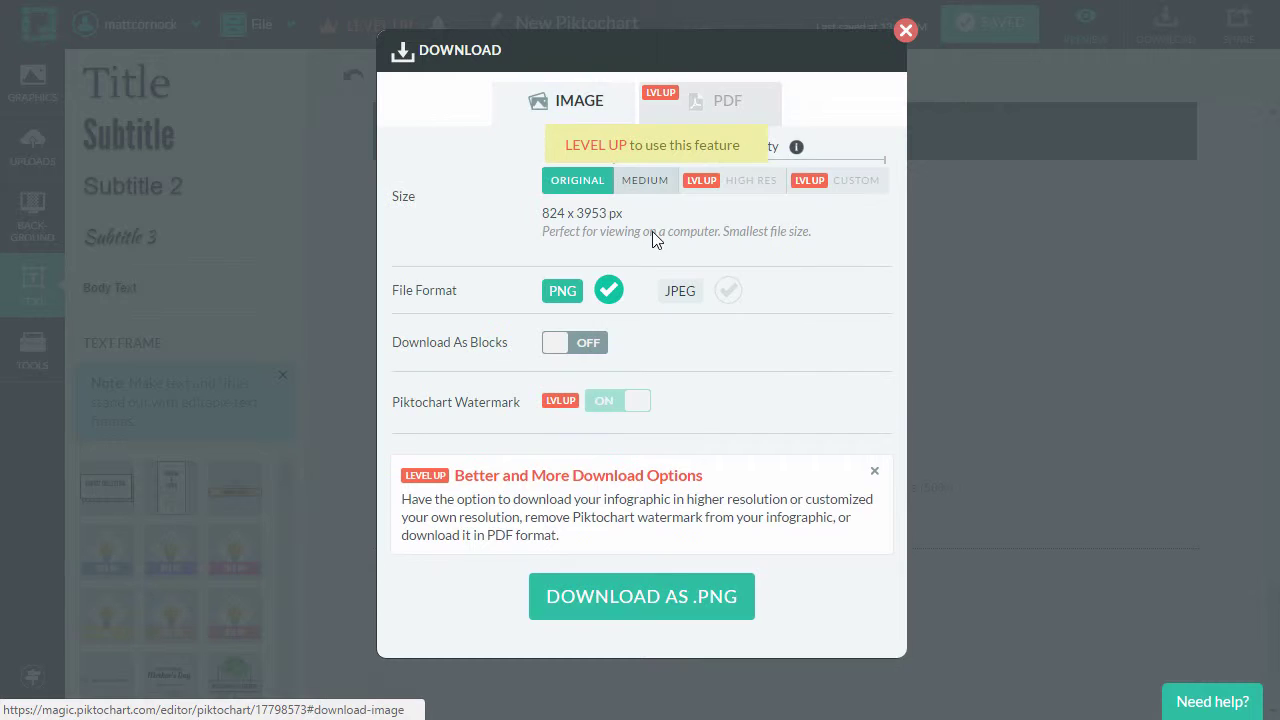
{"action": "left_click", "coordinate": [678, 298]}
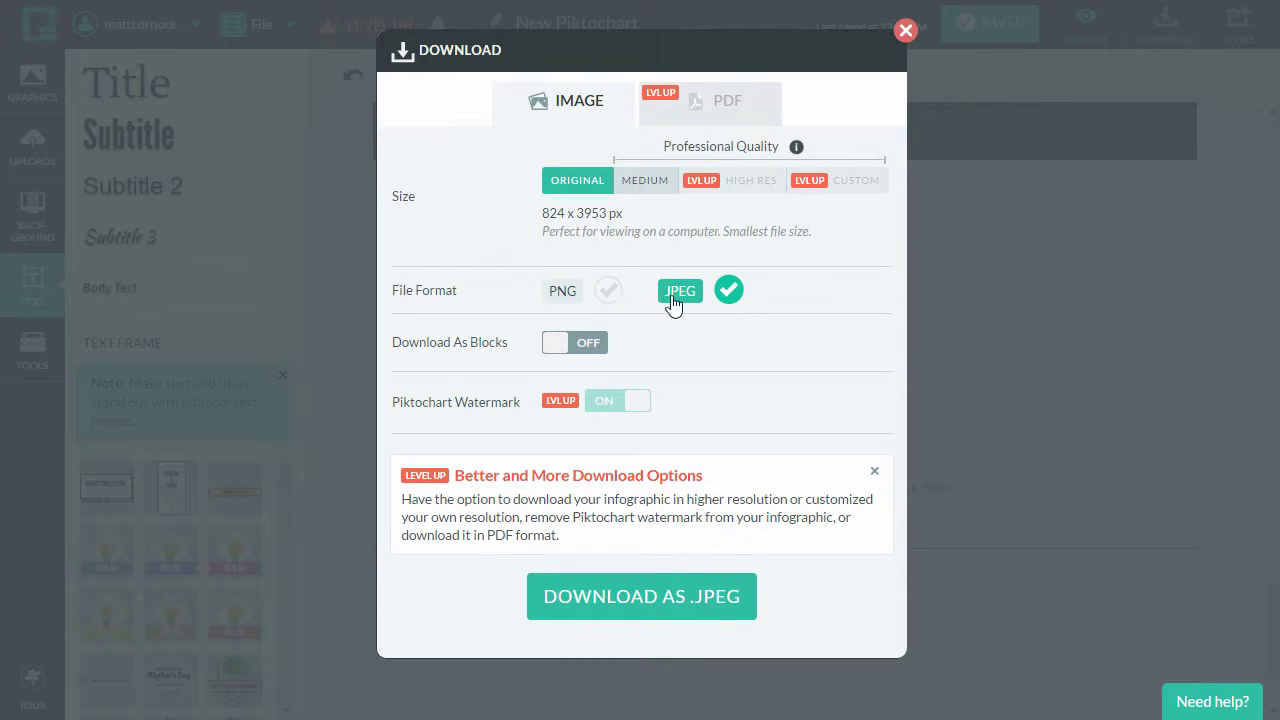
{"action": "left_click", "coordinate": [602, 294]}
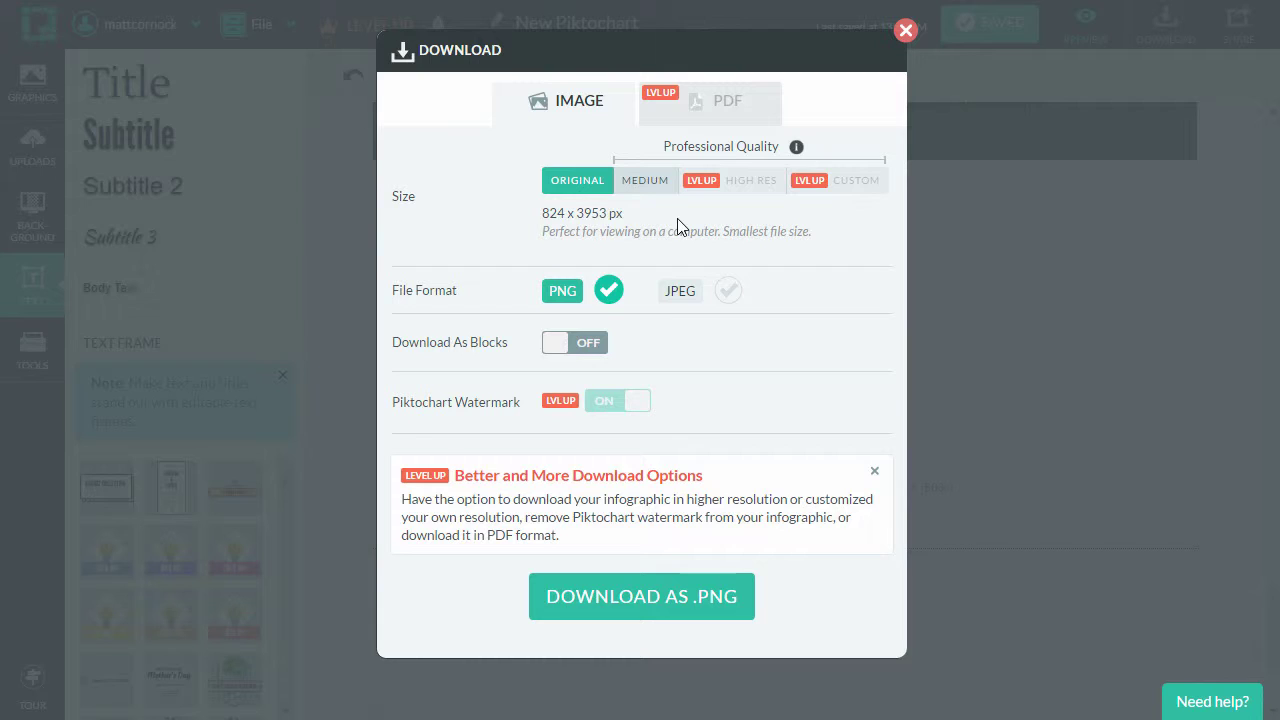
{"action": "left_click", "coordinate": [648, 182]}
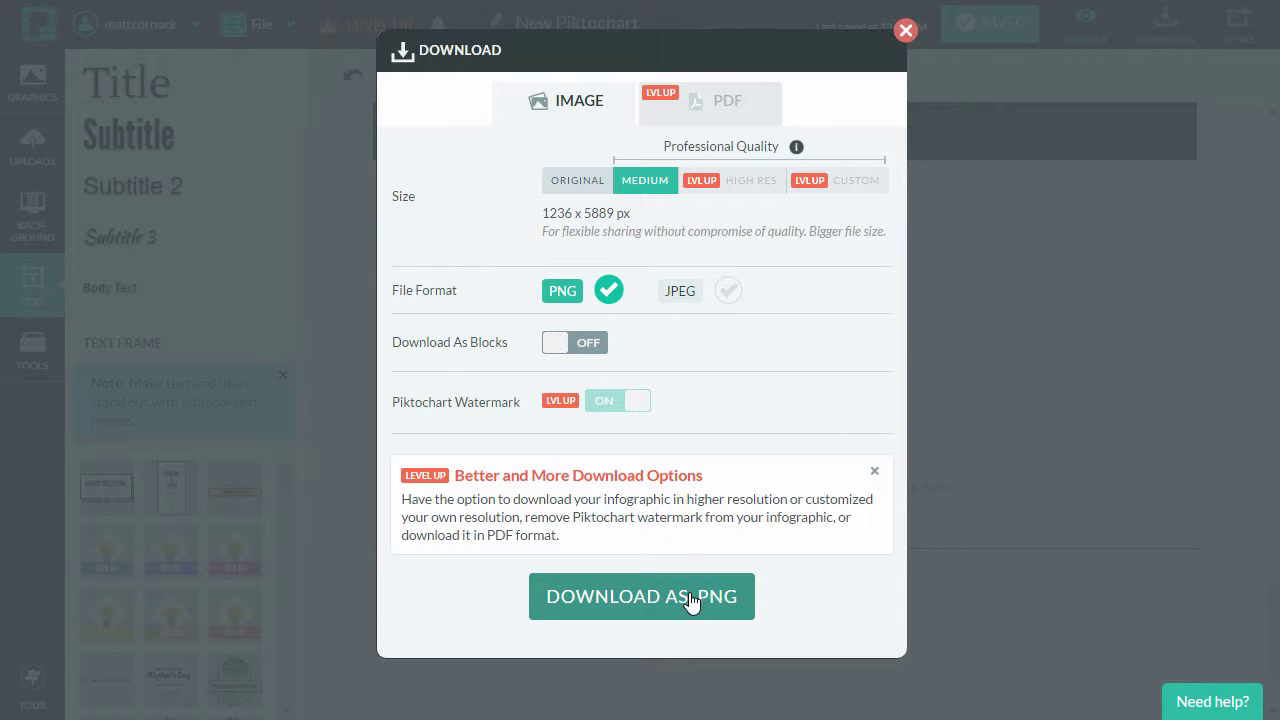
{"action": "left_click", "coordinate": [905, 31]}
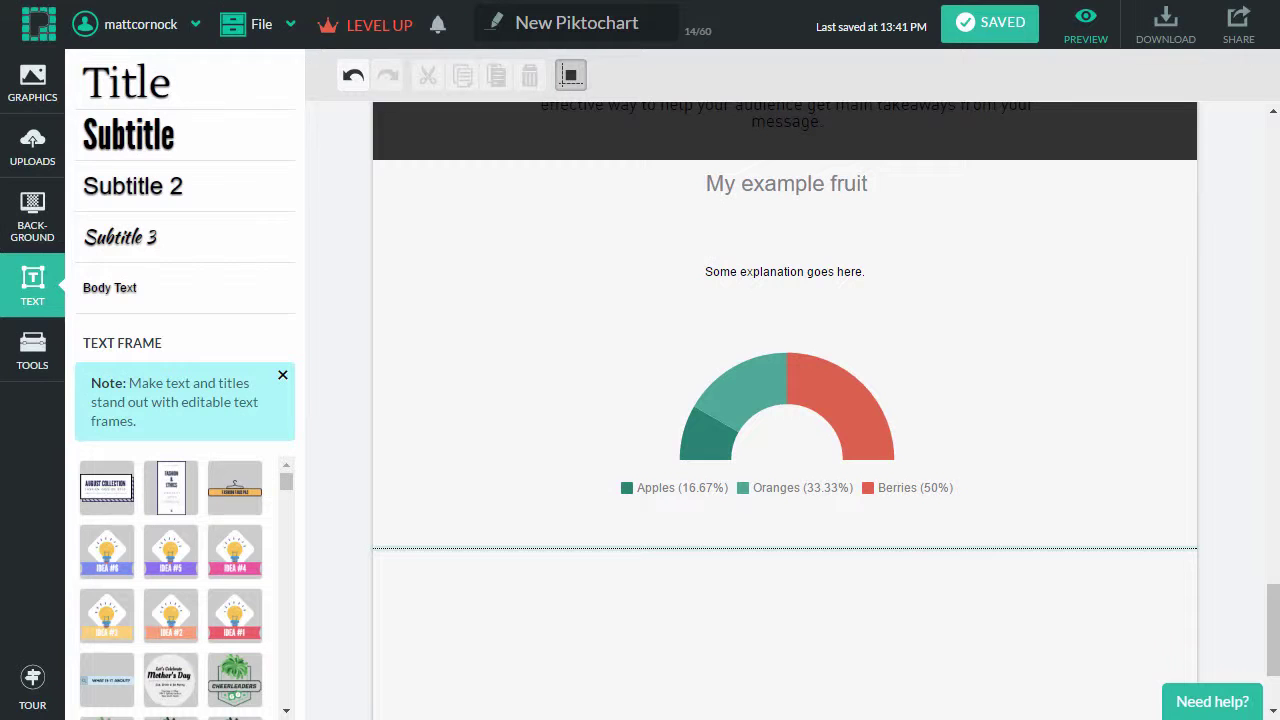
Name the infographic 'My Example Infographic' for sharing
{"action": "left_click", "coordinate": [1238, 30]}
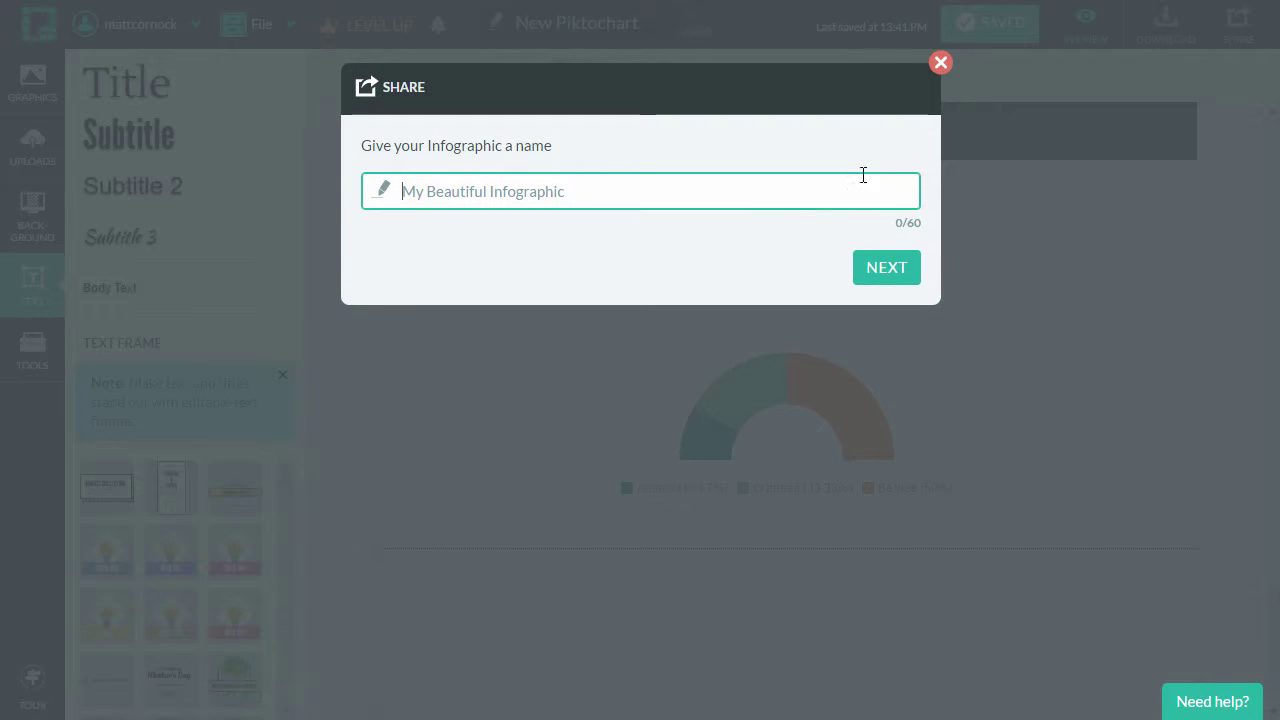
{"action": "type", "text": "My Example Infographic"}
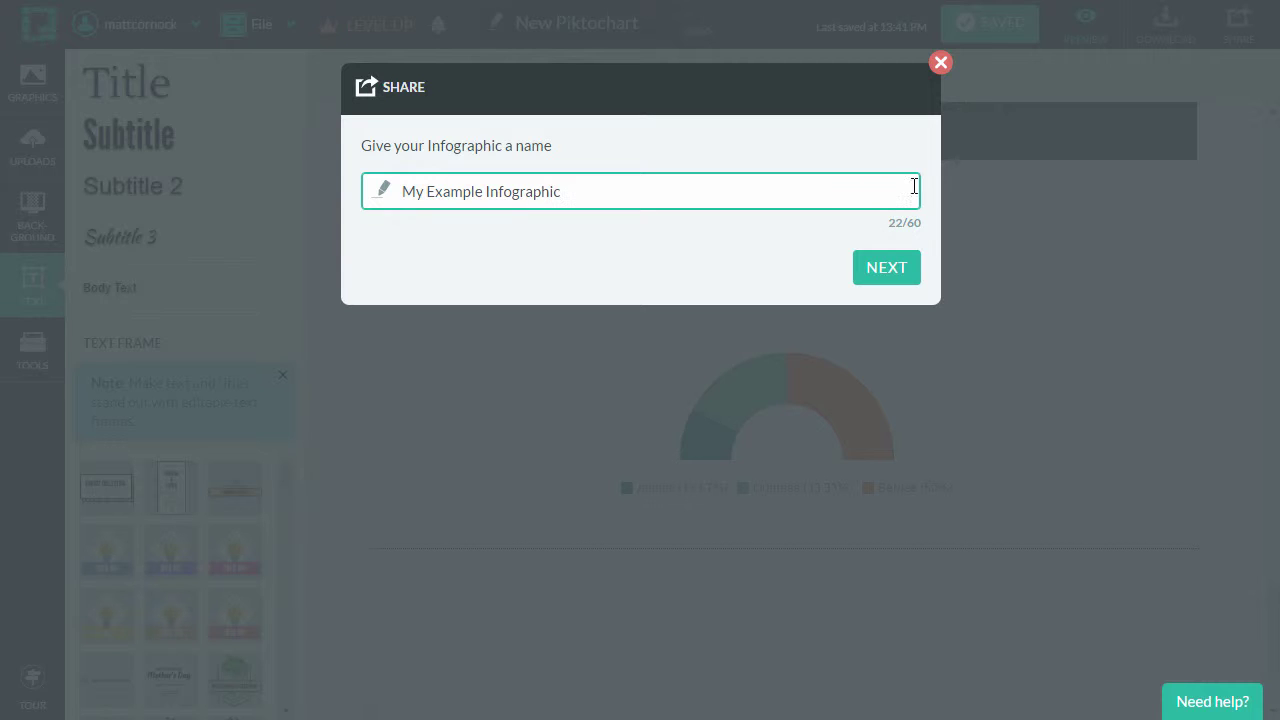
{"action": "left_click", "coordinate": [902, 268]}
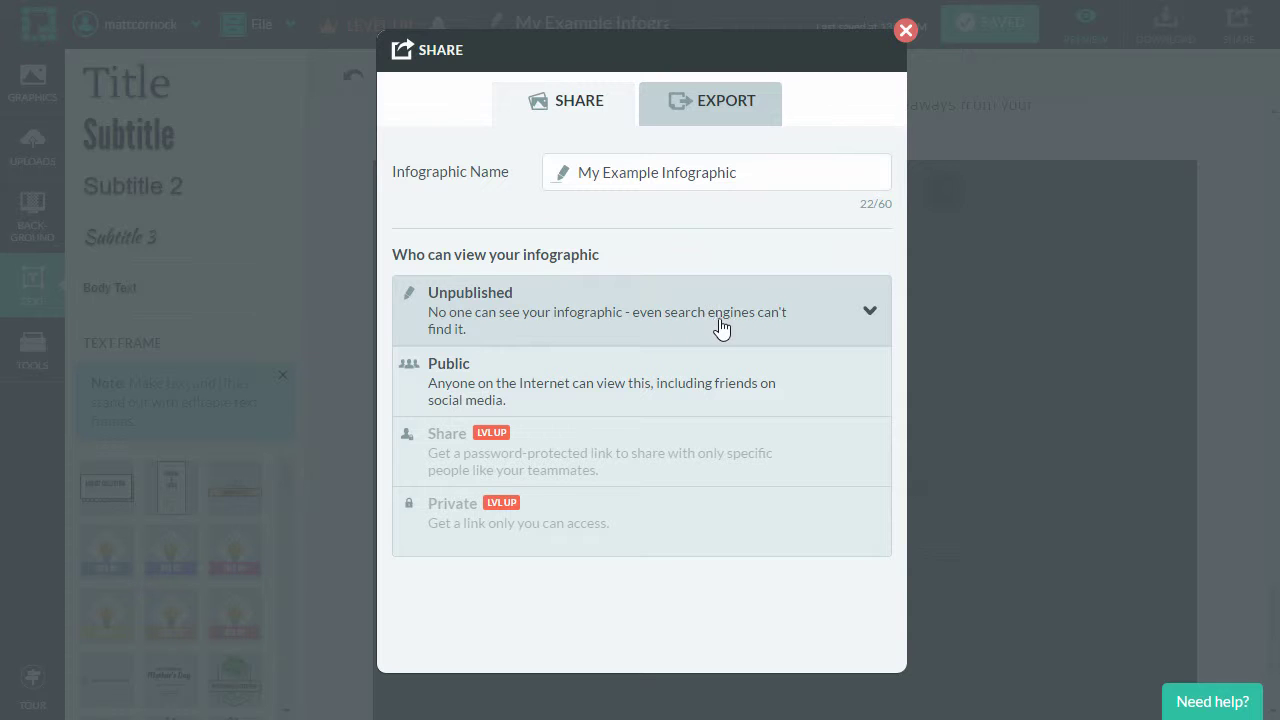
Set the infographic to Public and copy its public link address
{"action": "left_click", "coordinate": [768, 402]}
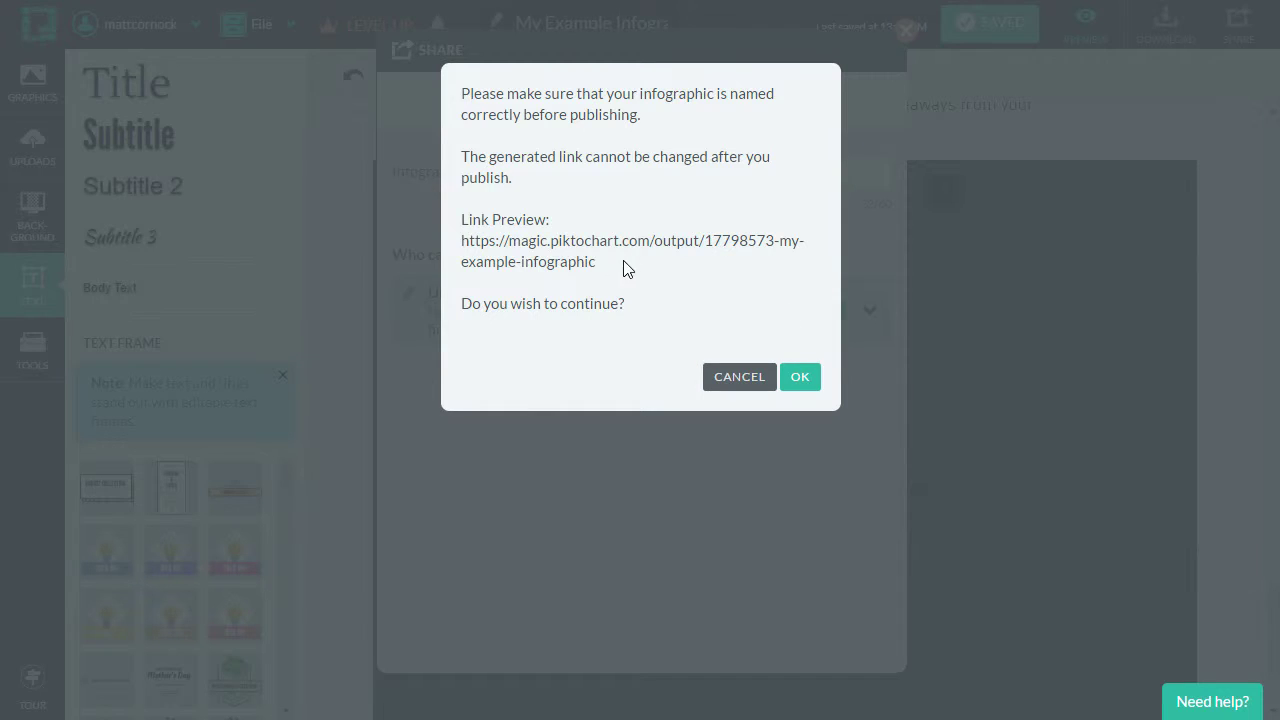
{"action": "left_click_drag", "start_coordinate": [623, 267], "coordinate": [477, 250]}
{"action": "right_click", "coordinate": [542, 256]}
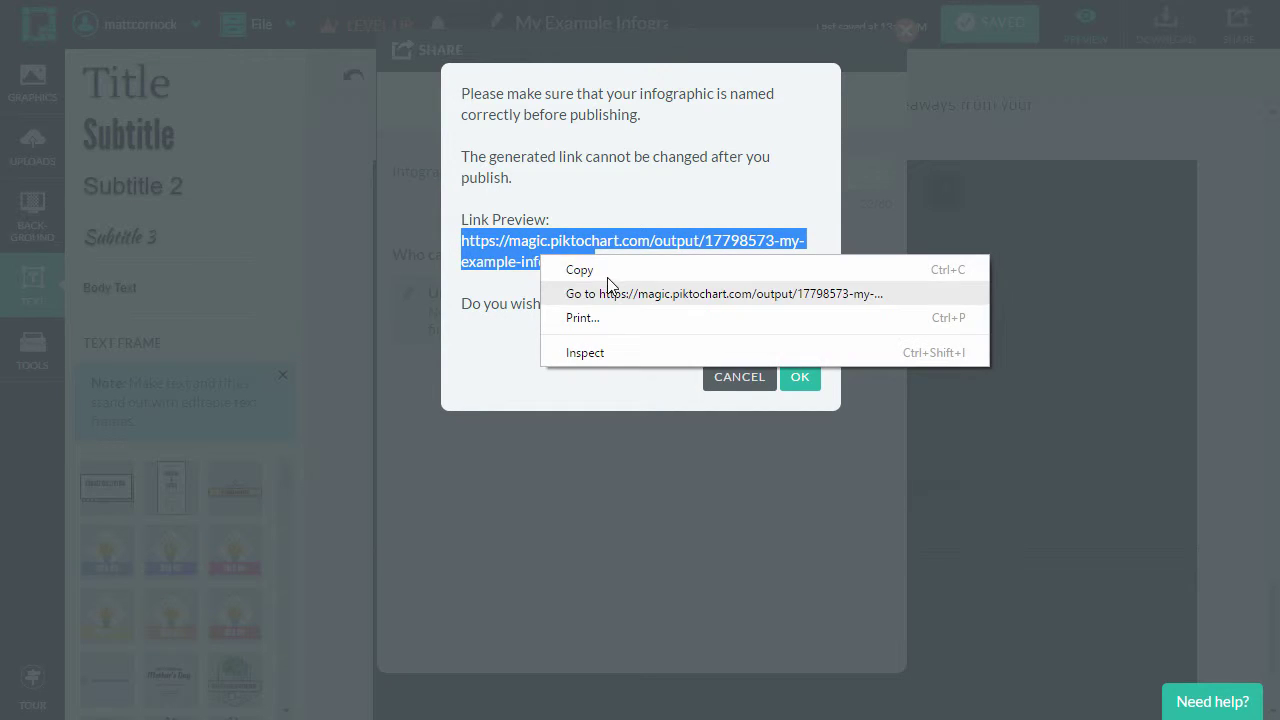
{"action": "left_click", "coordinate": [608, 268]}
{"action": "left_click", "coordinate": [805, 379]}
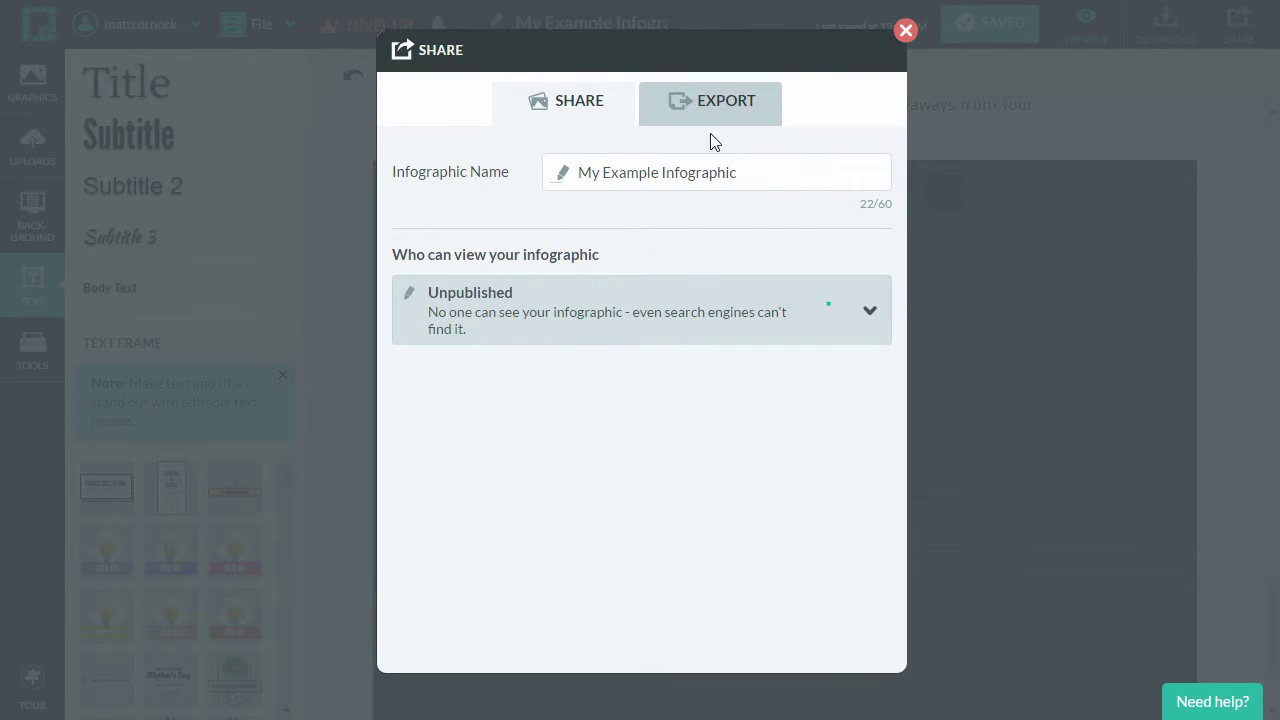
{"action": "left_click", "coordinate": [709, 363]}
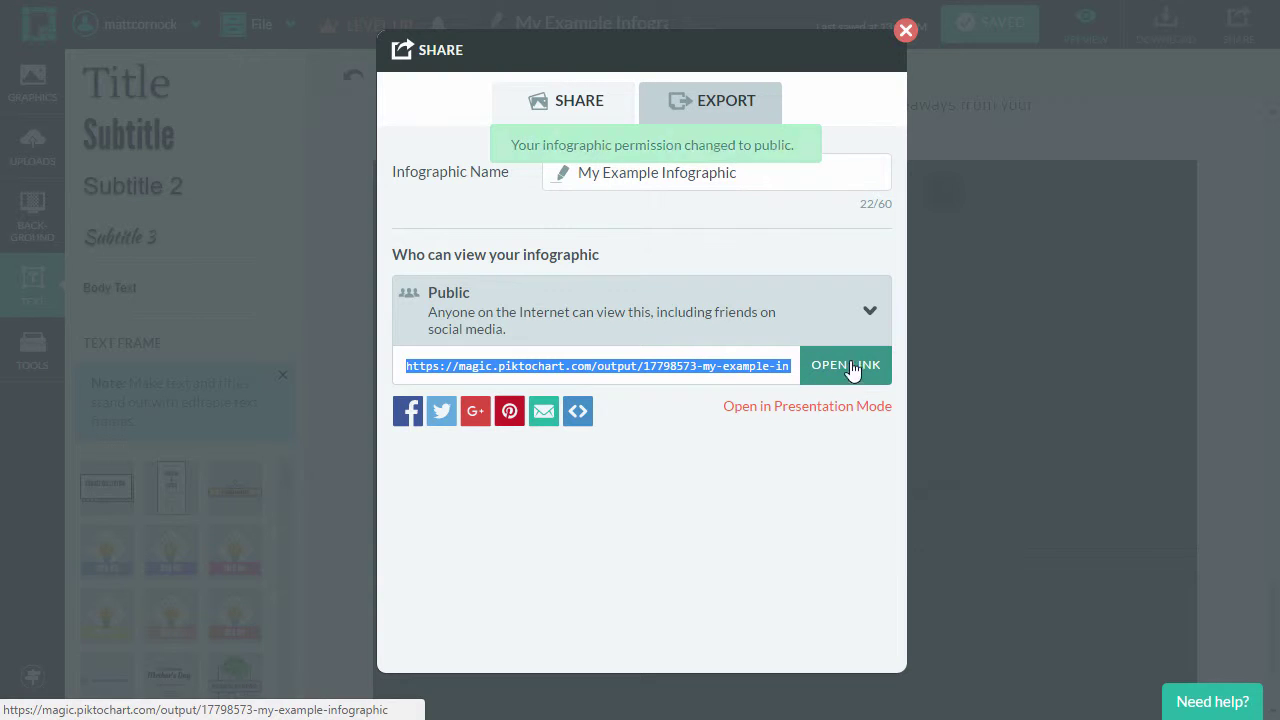
{"action": "left_click", "coordinate": [1272, 4]}
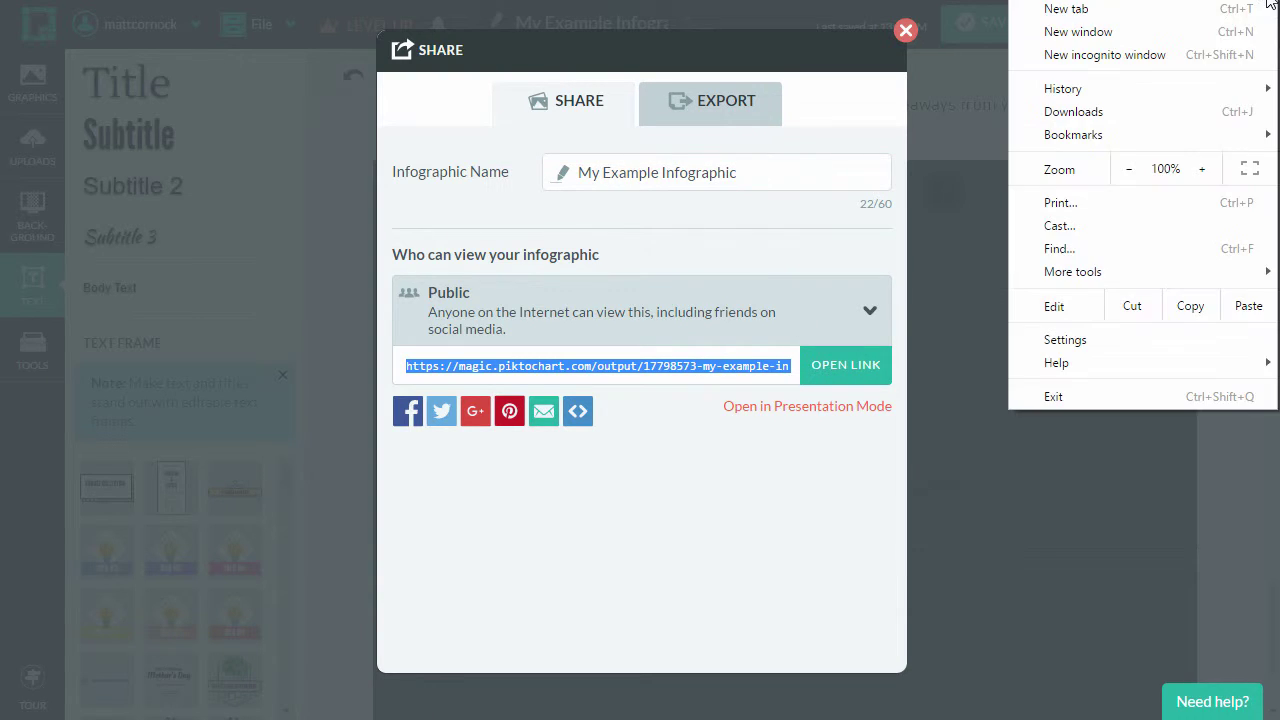
Load the copied public link in a new incognito window and scroll through the infographic
{"action": "left_click", "coordinate": [1266, 54]}
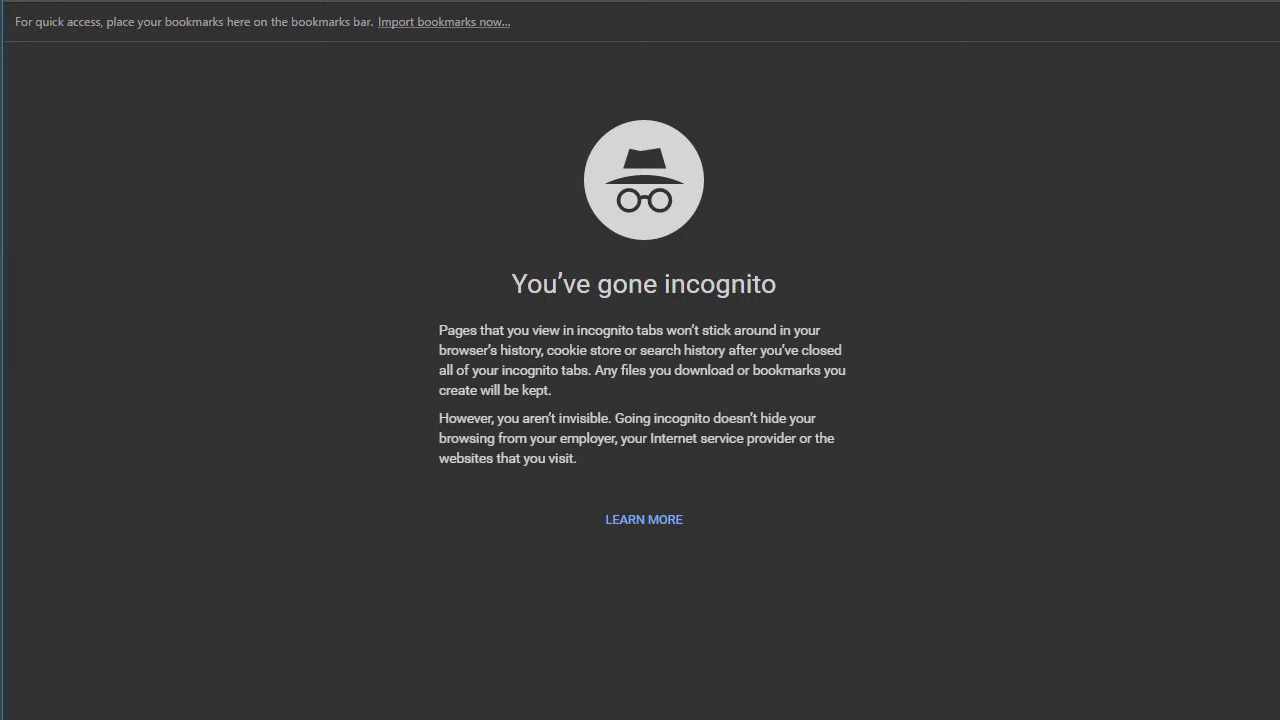
{"action": "right_click", "coordinate": [553, 3]}
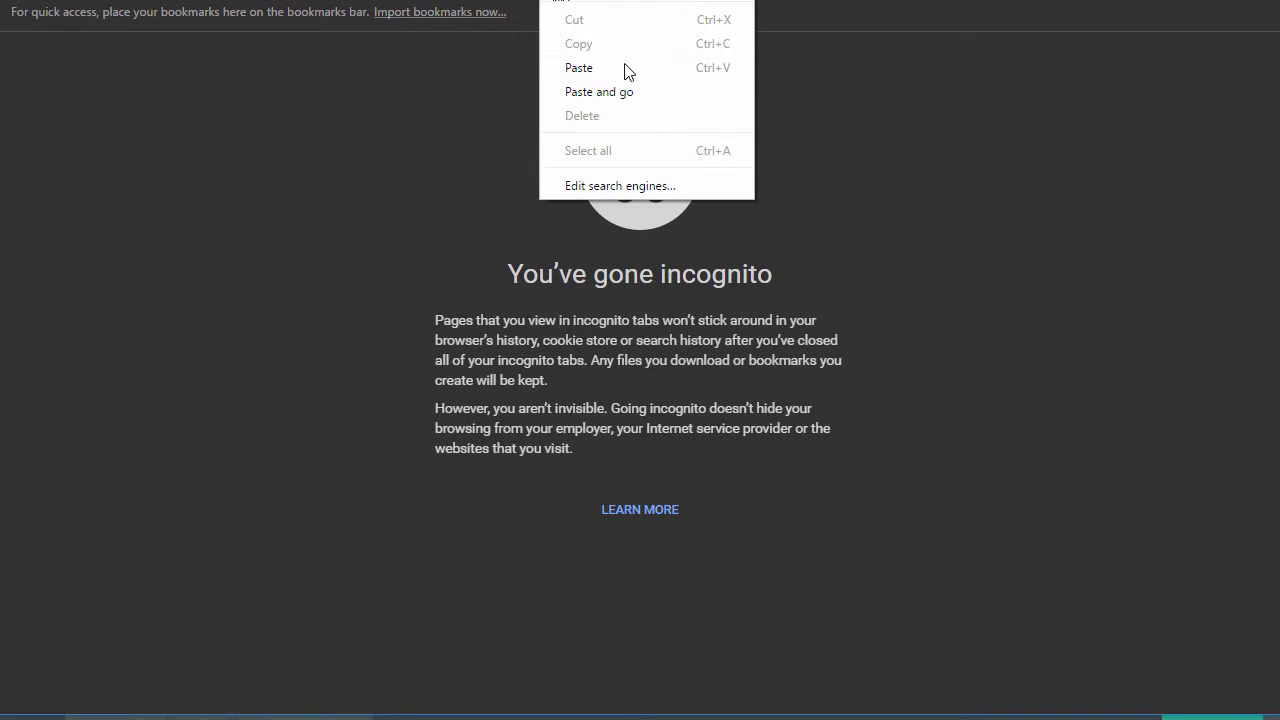
{"action": "left_click", "coordinate": [642, 92]}
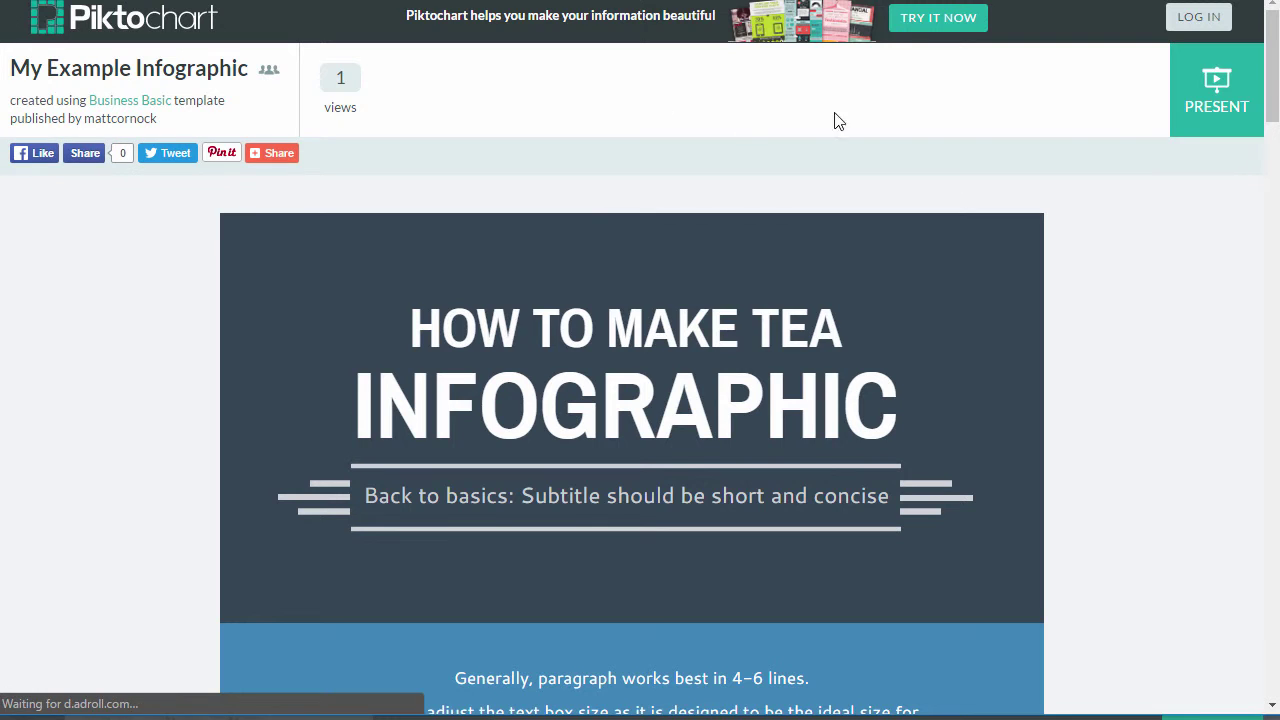
{"action": "scroll", "coordinate": [1267, 183], "scroll_direction": "down", "scroll_amount": 4}
{"action": "scroll", "coordinate": [1267, 183], "scroll_direction": "down", "scroll_amount": 15}
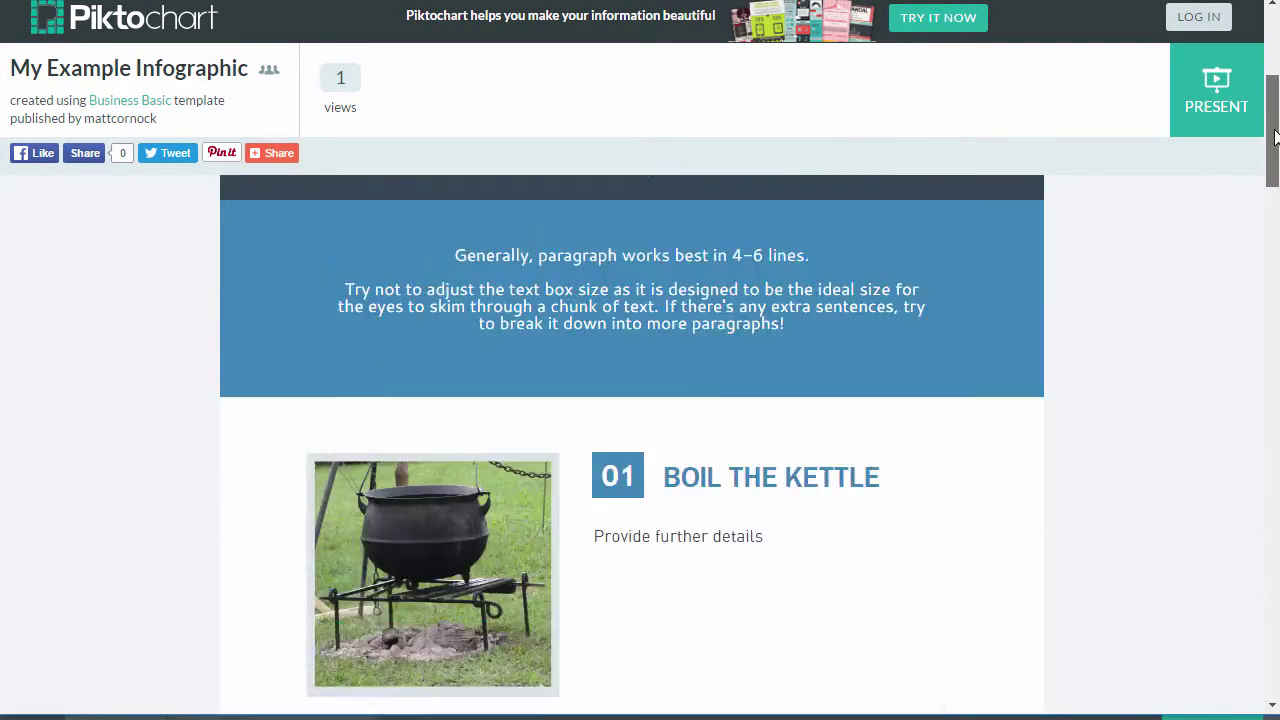
{"action": "scroll", "coordinate": [1275, 137], "scroll_direction": "up", "scroll_amount": 4}
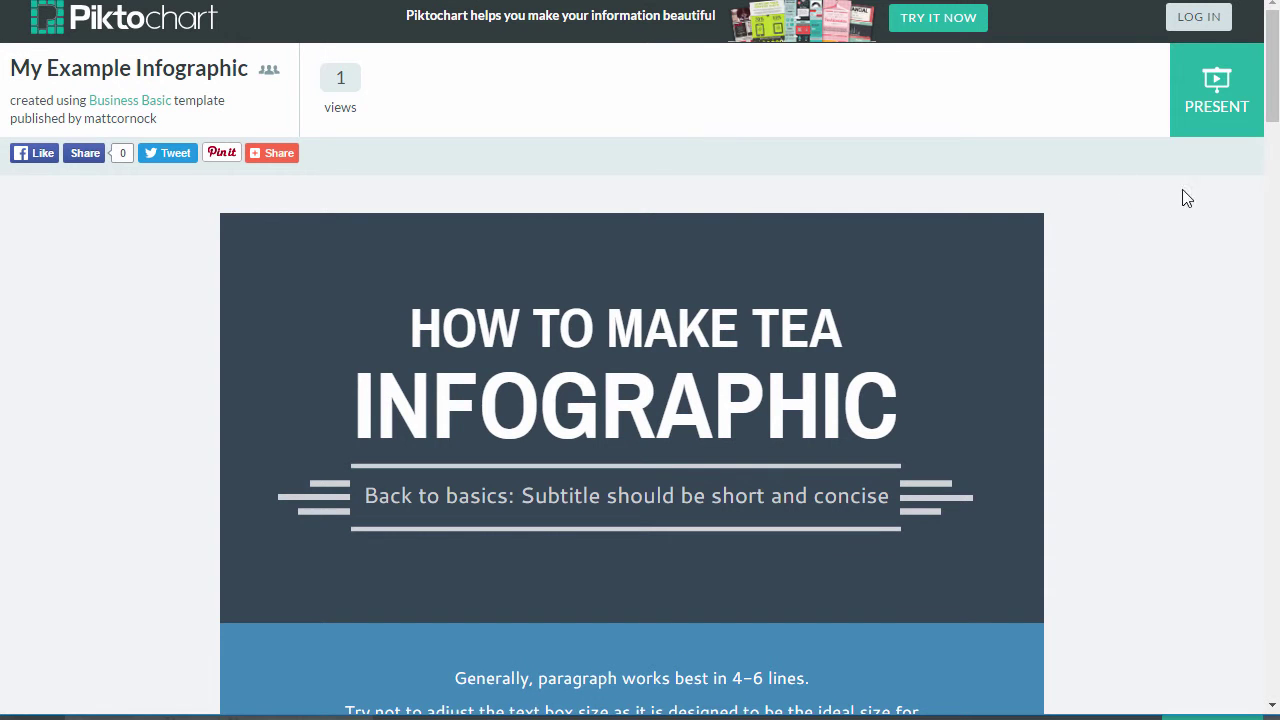
{"action": "scroll", "coordinate": [1270, 172], "scroll_direction": "down", "scroll_amount": 9}
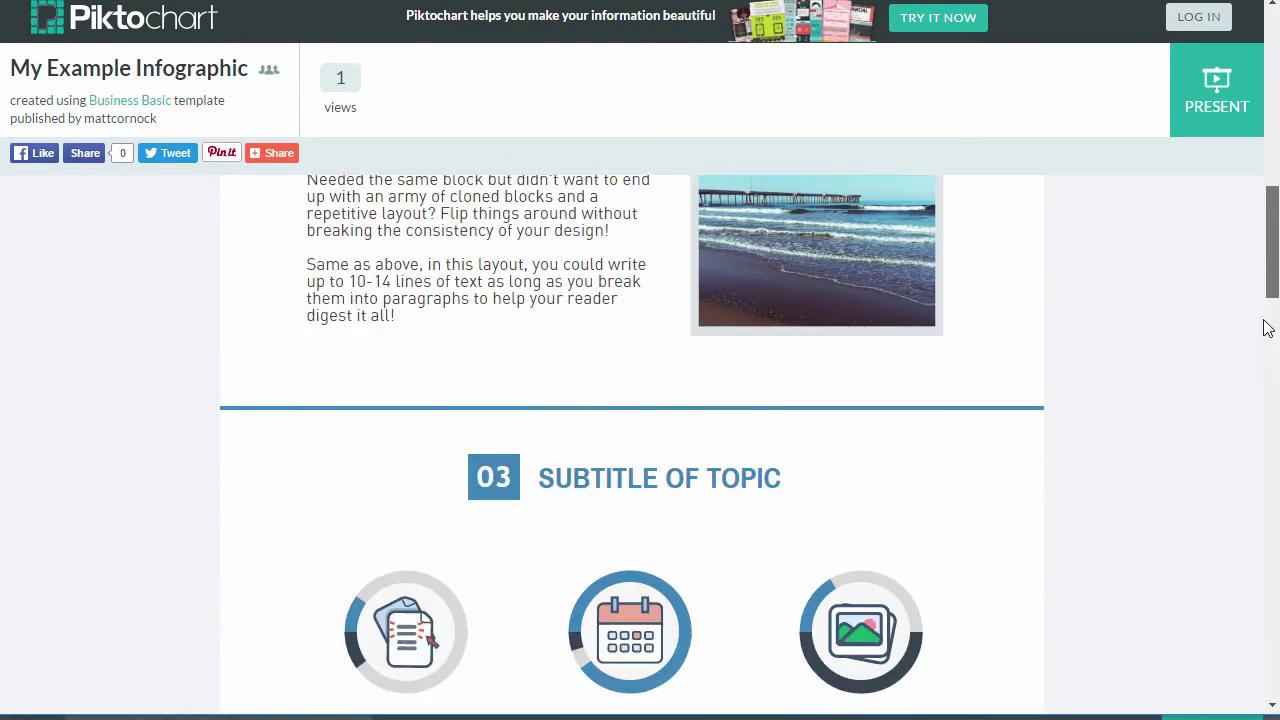